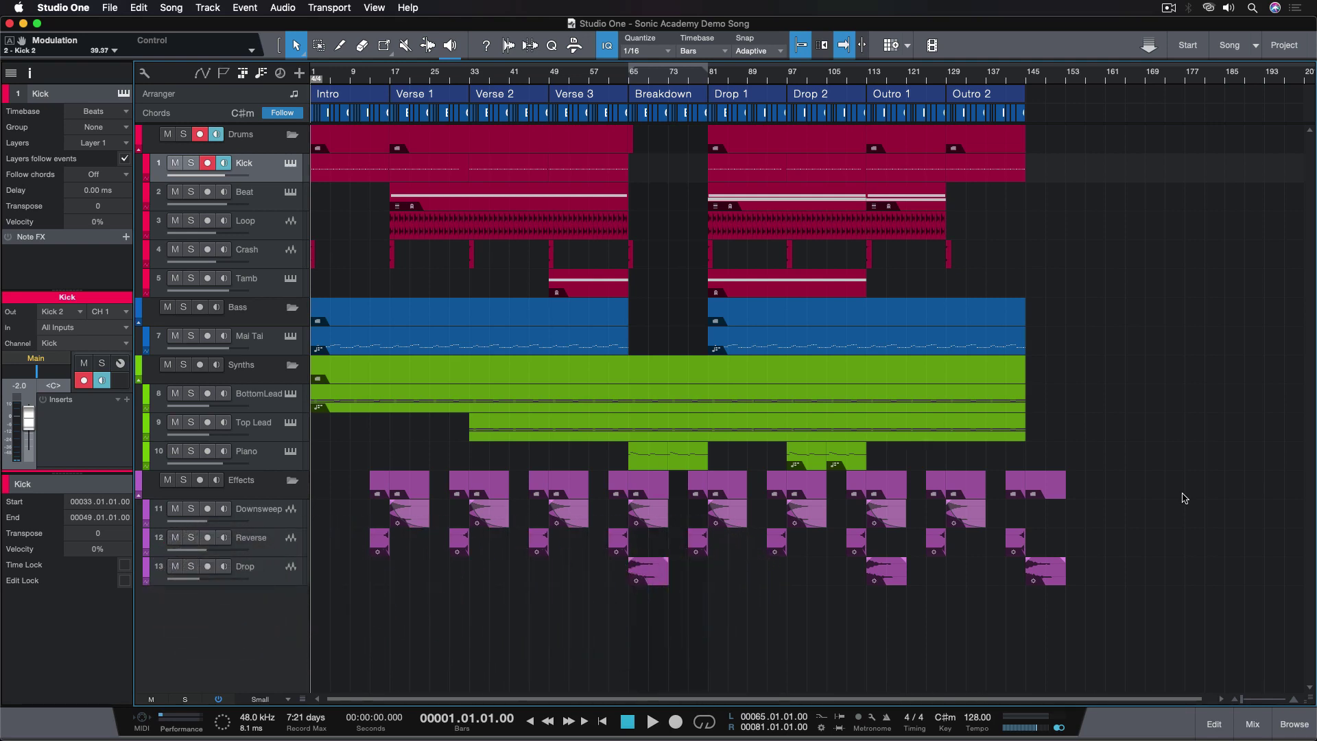
# Step: Show the mixer and add a new FX channel to it
pyautogui.click(1252, 724)
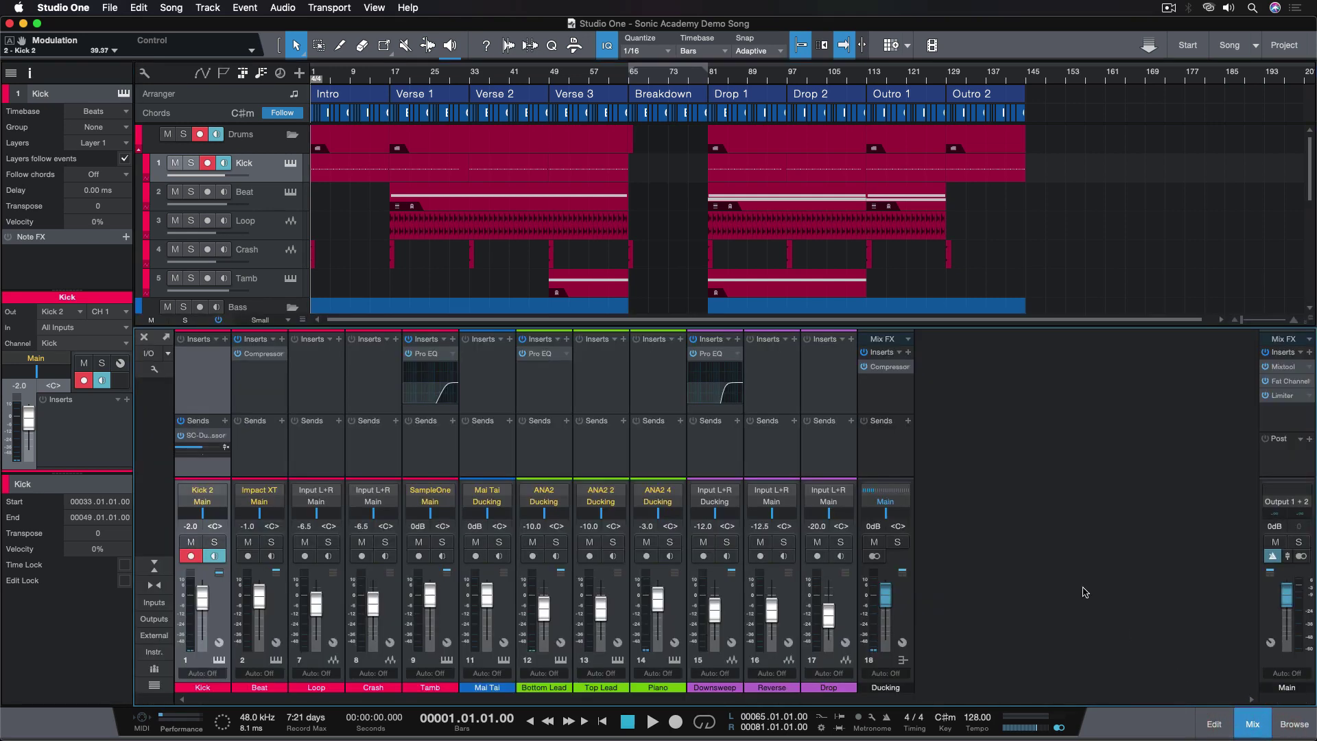
pyautogui.rightClick(1008, 533)
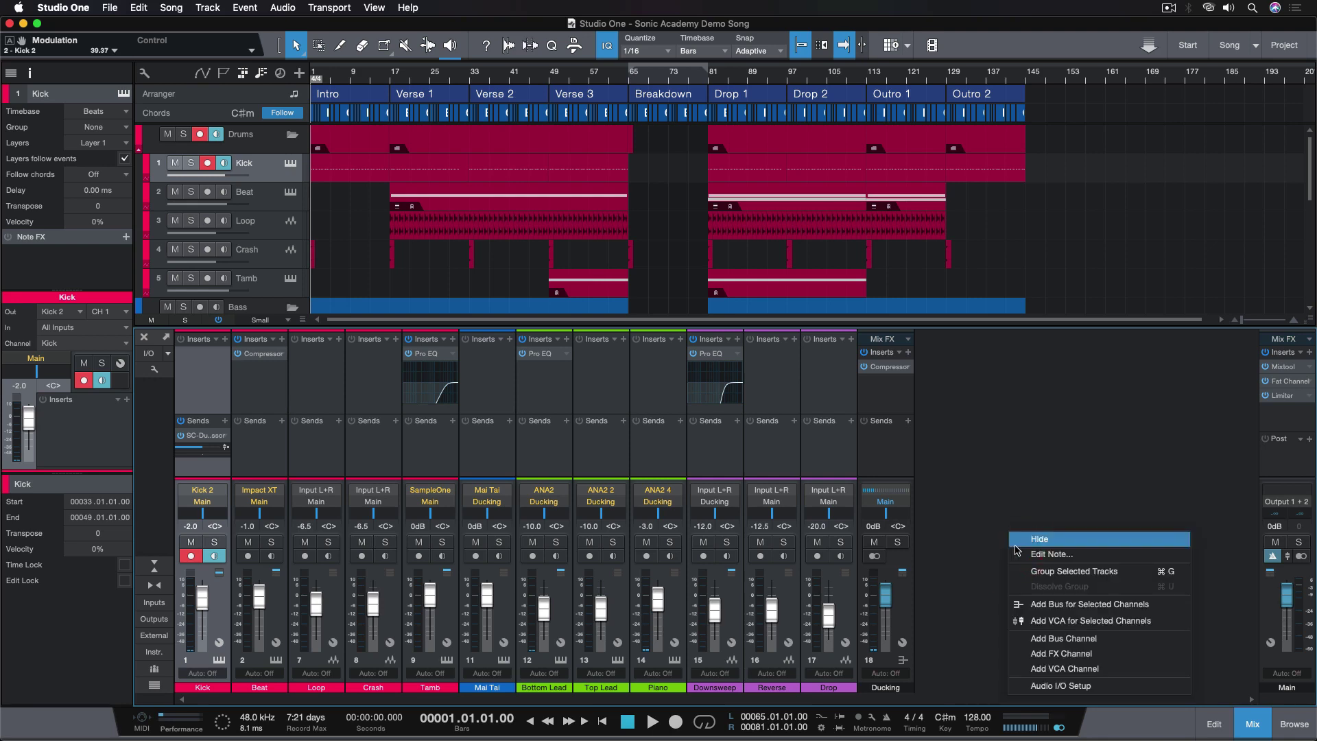
pyautogui.click(1043, 655)
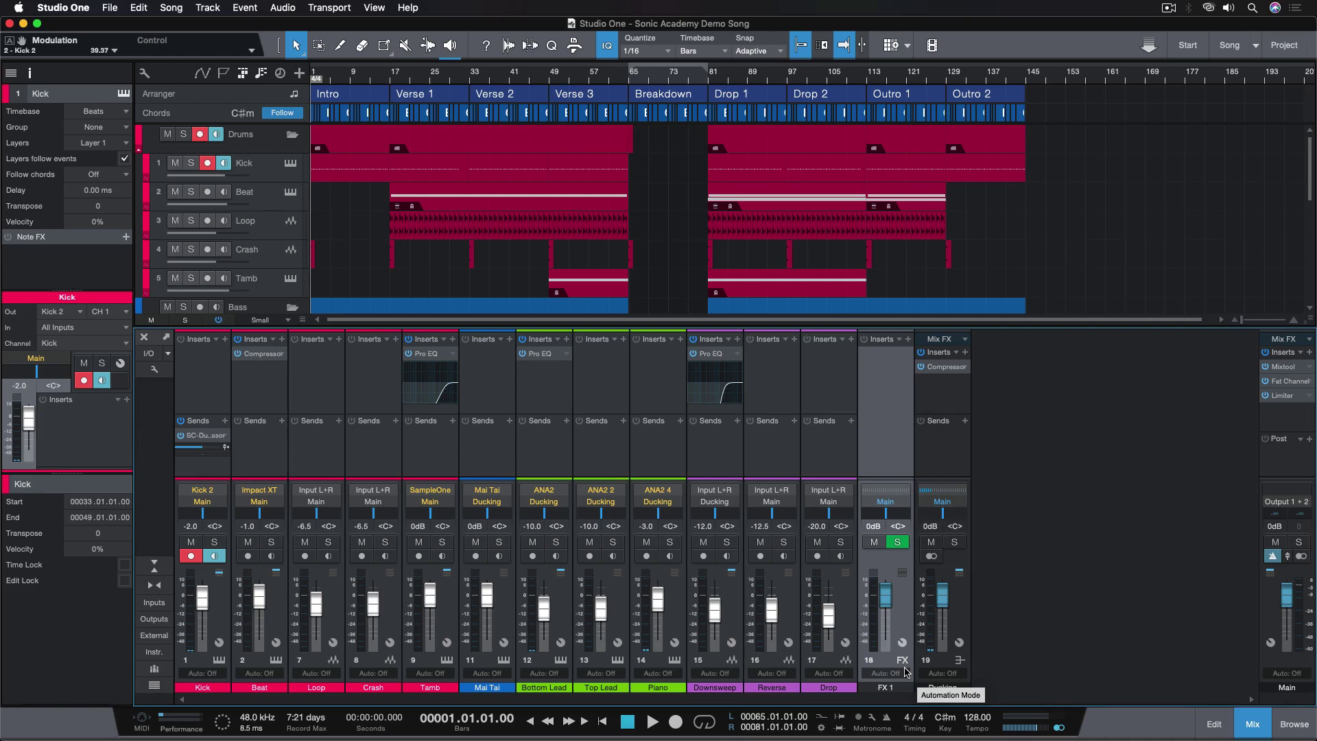
# Step: Add a bus channel to the mixer and remove it again
pyautogui.rightClick(1032, 546)
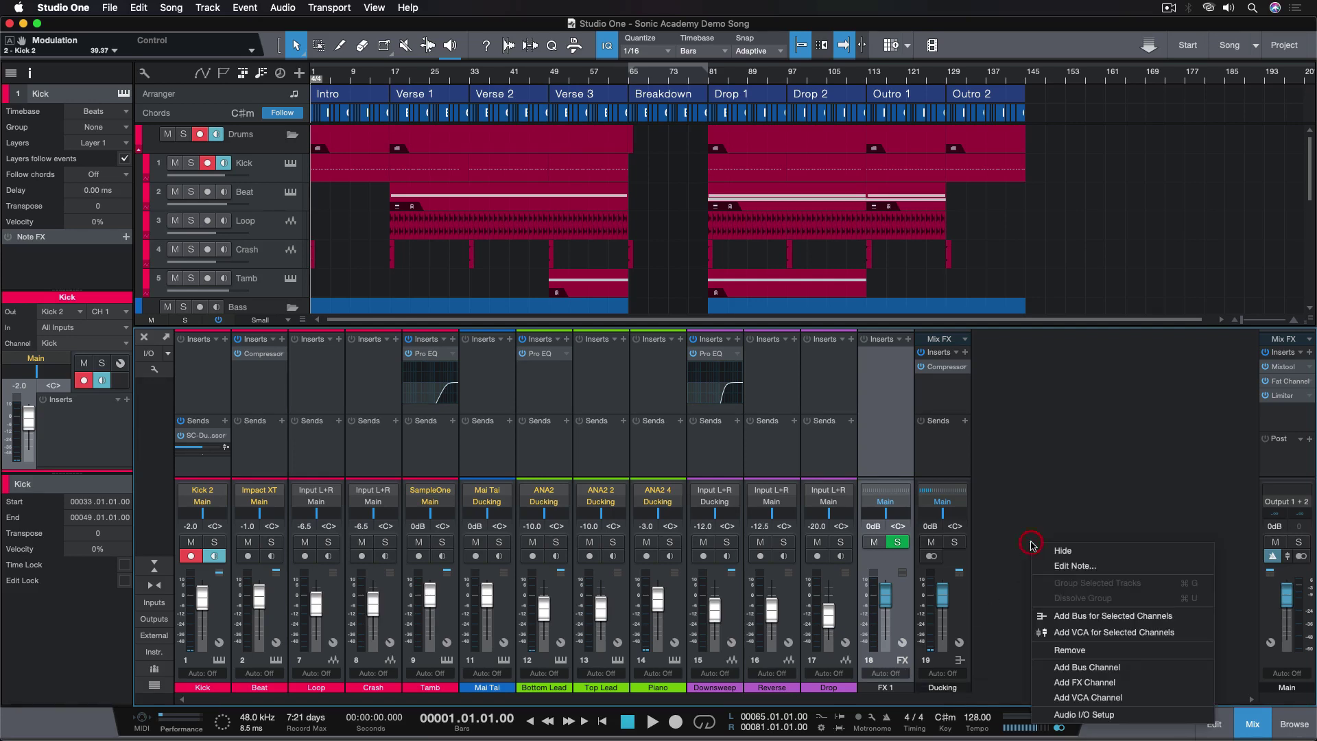
pyautogui.click(1050, 666)
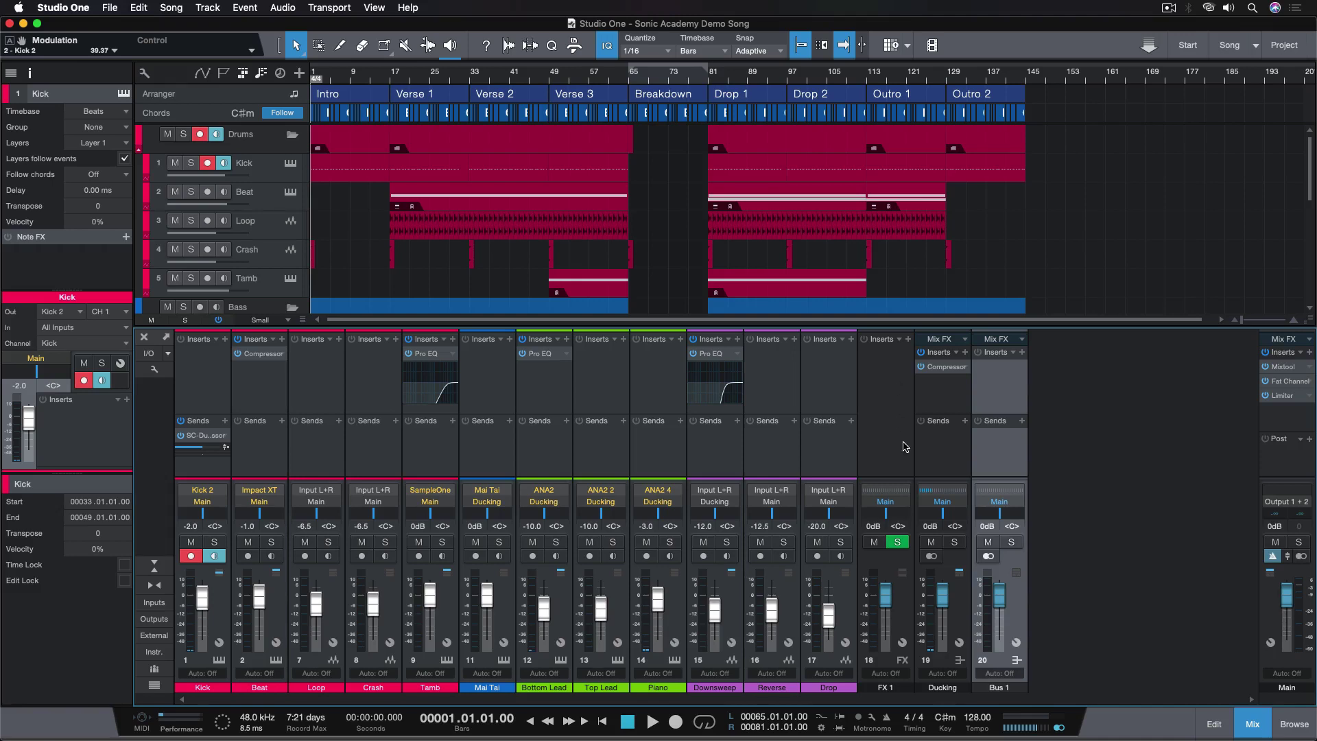
pyautogui.rightClick(998, 457)
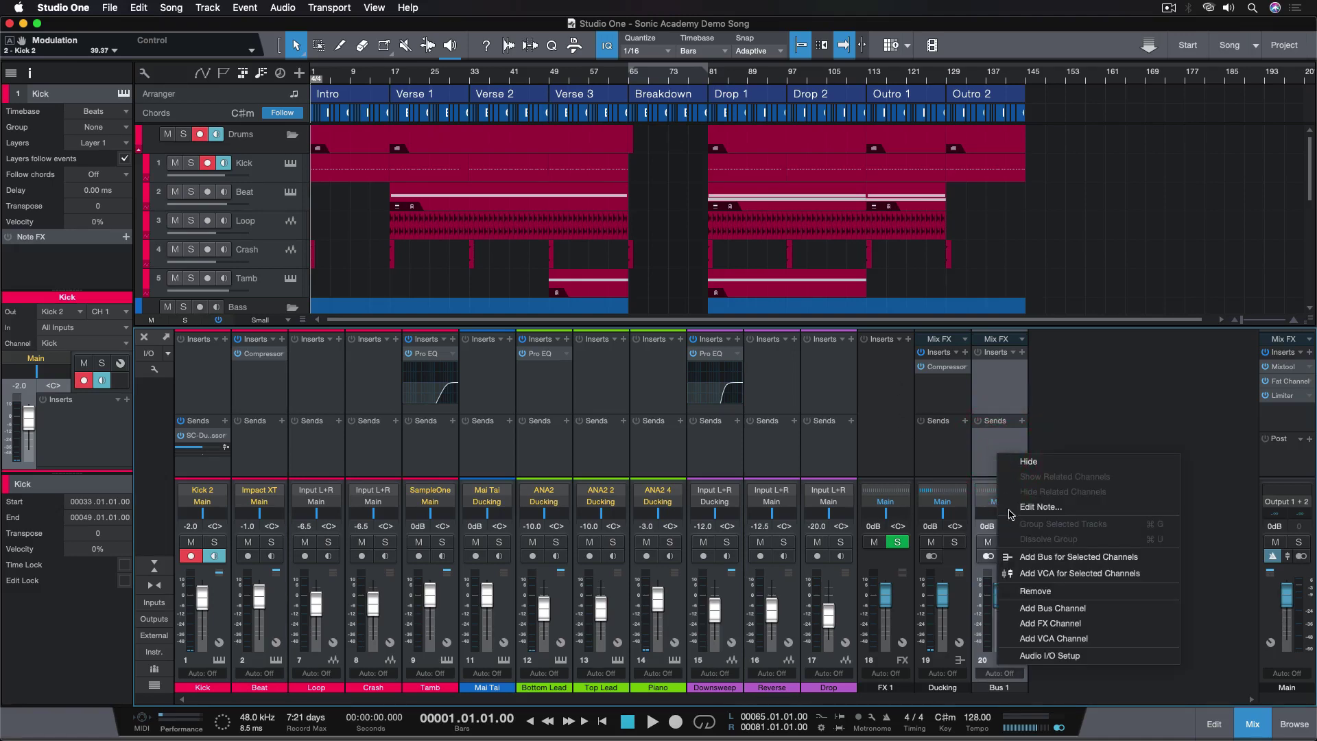
pyautogui.click(1024, 591)
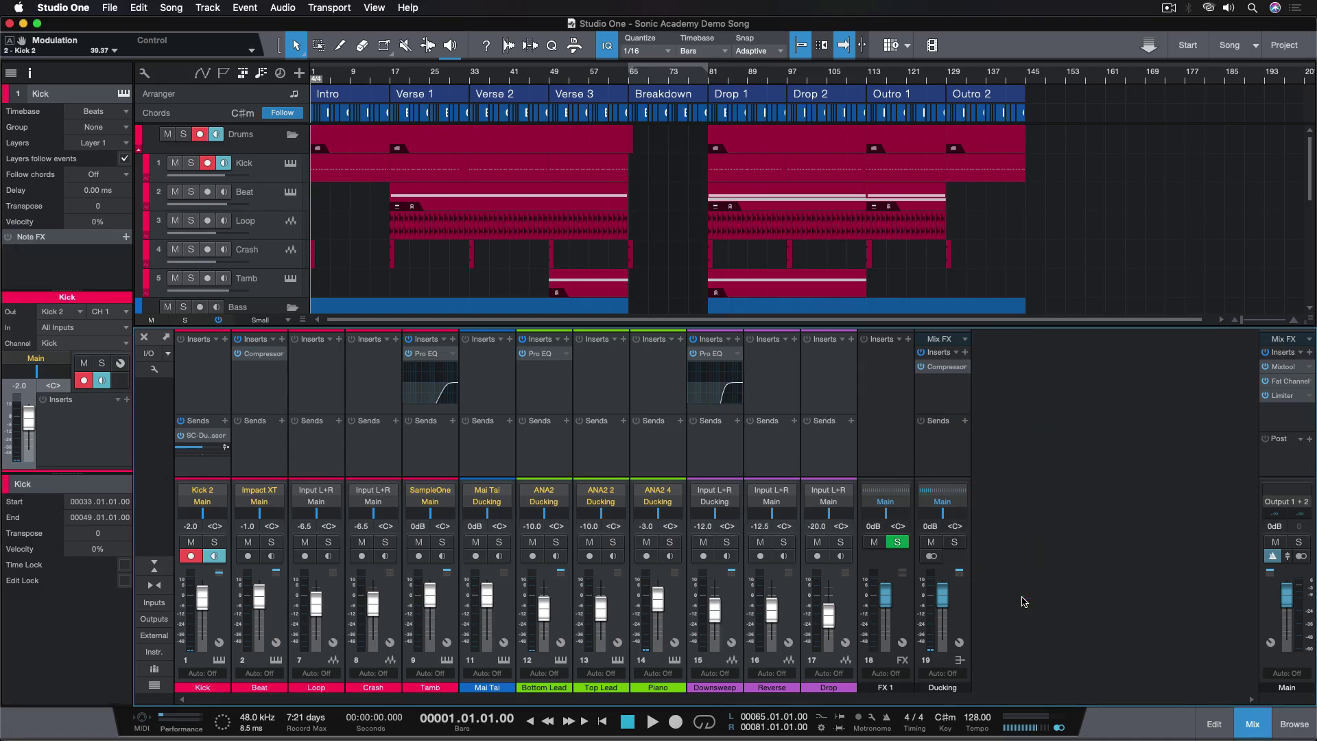
# Step: Find Room Reverb by searching the plug-ins and insert it on the FX 1 channel
pyautogui.click(908, 340)
pyautogui.write('room reverb')
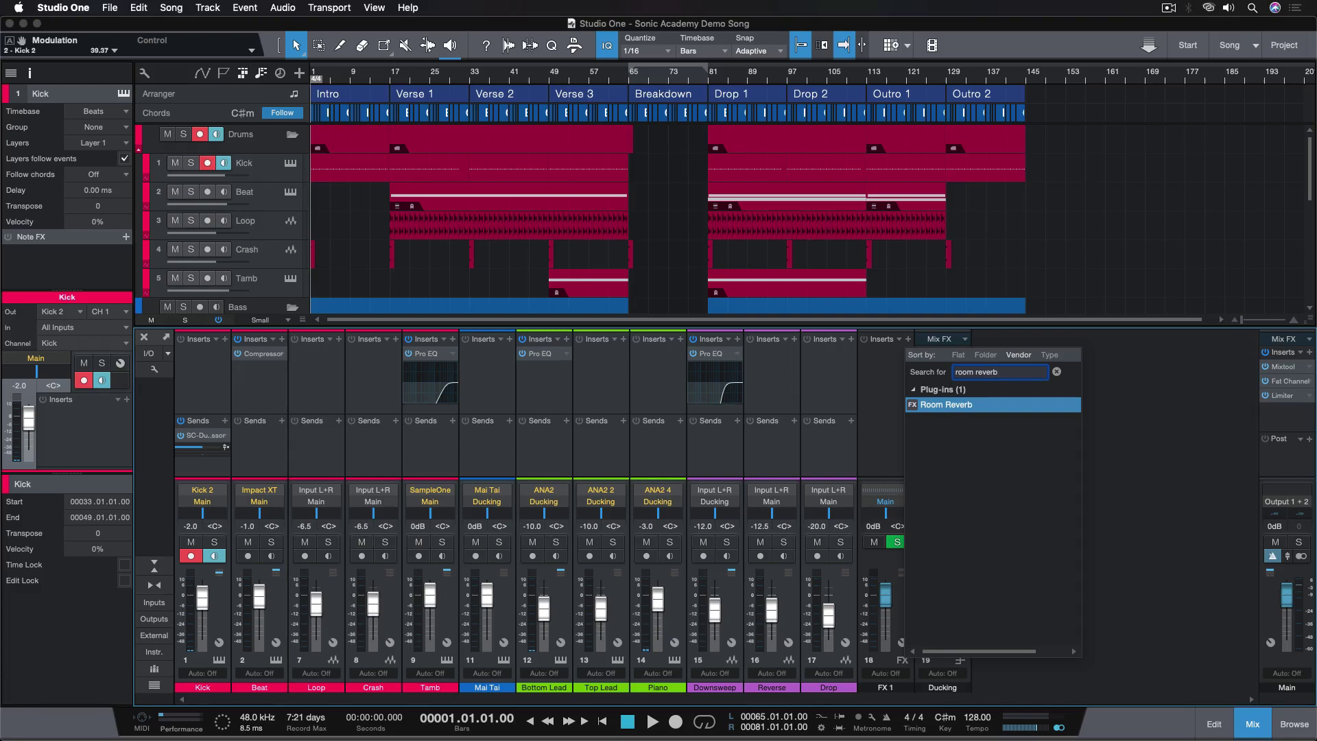
pyautogui.doubleClick(955, 405)
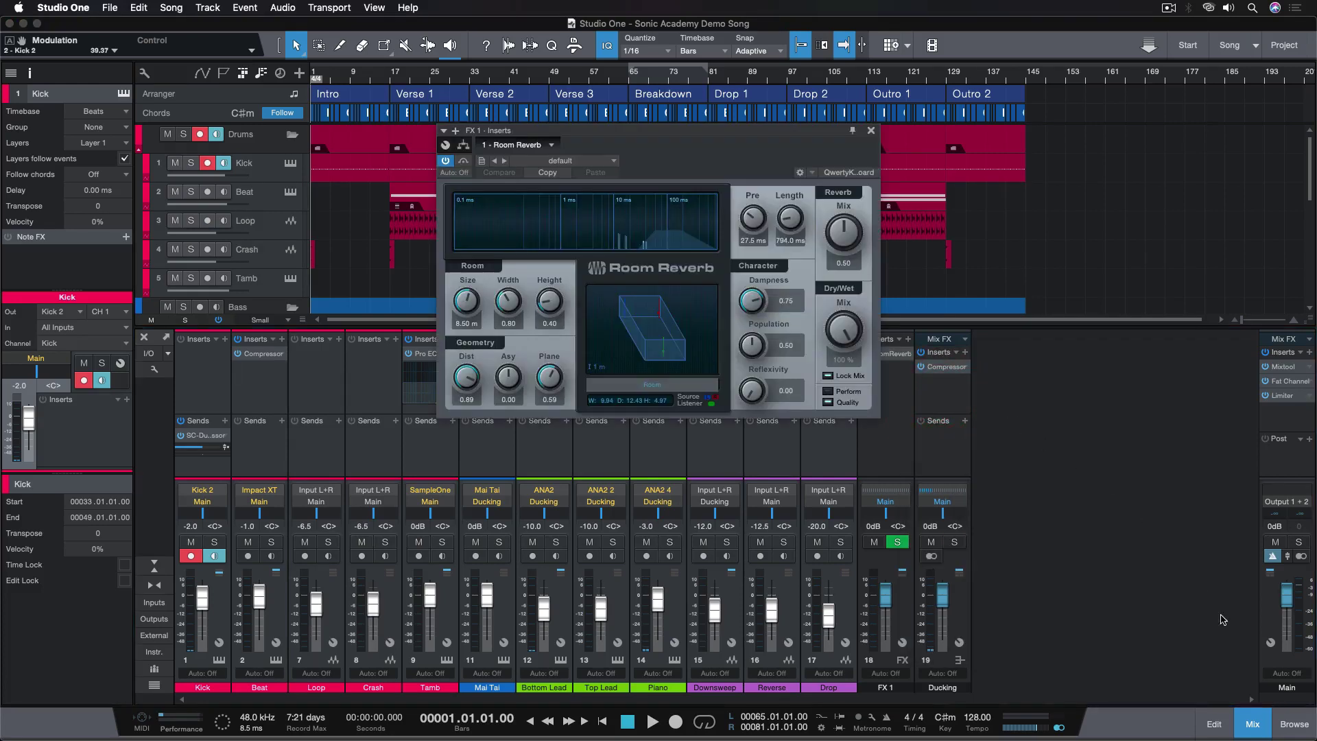
pyautogui.click(1294, 723)
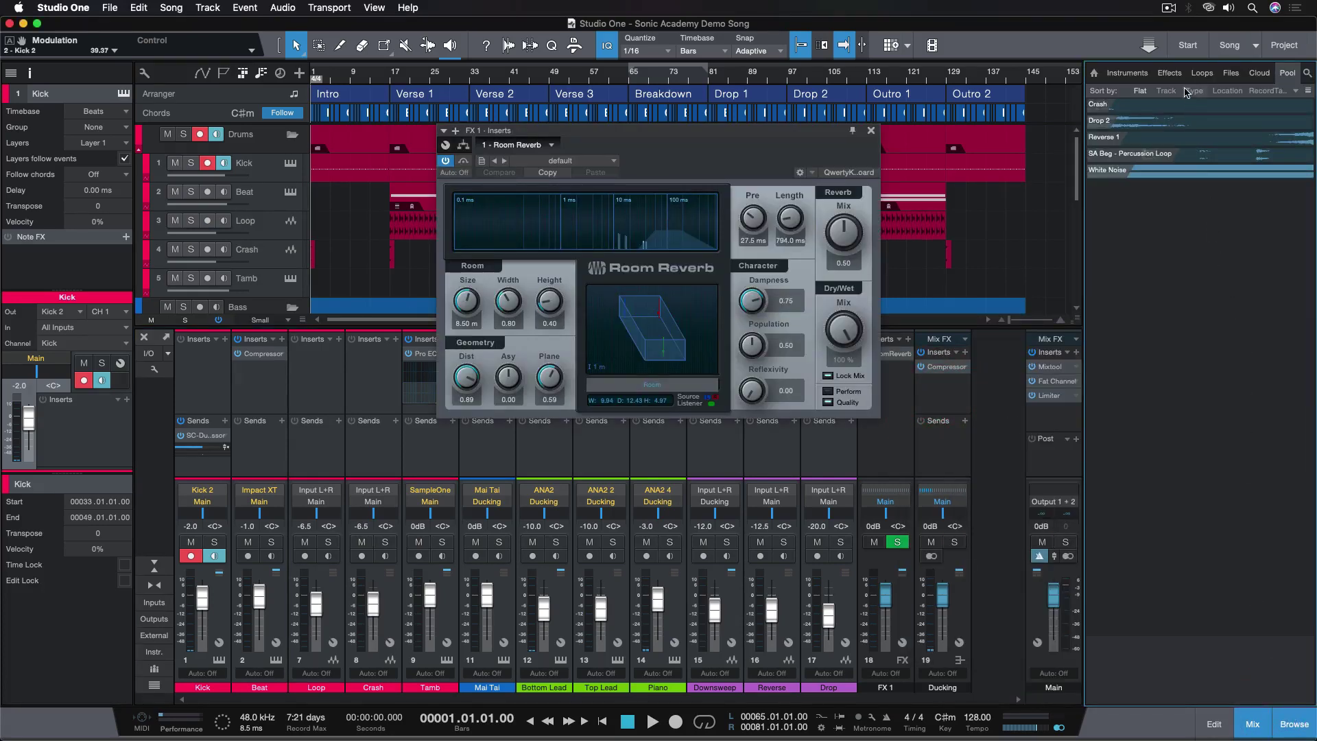
pyautogui.click(1169, 73)
pyautogui.click(1154, 242)
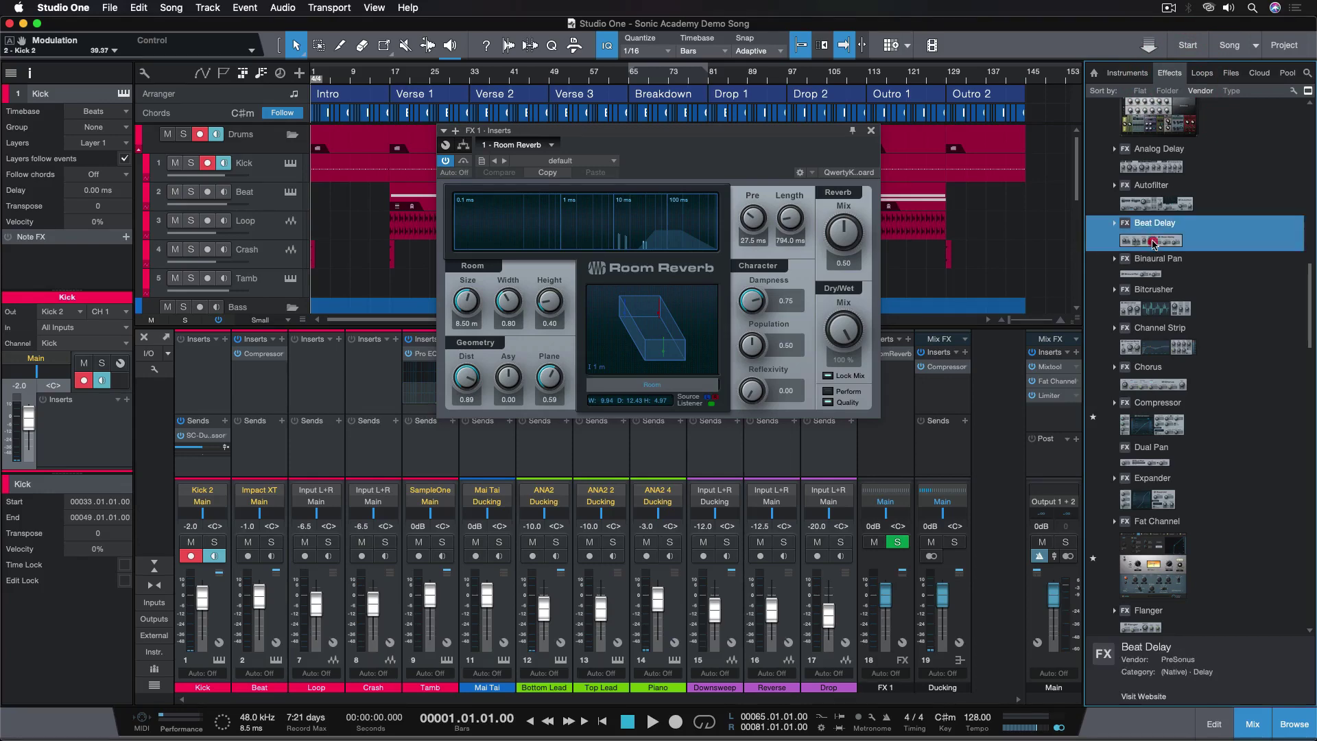
pyautogui.moveTo(1154, 243)
pyautogui.mouseDown()
pyautogui.moveTo(935, 449)
pyautogui.moveTo(897, 454)
pyautogui.moveTo(1084, 381)
pyautogui.moveTo(1161, 237)
pyautogui.mouseUp()
pyautogui.click(1294, 723)
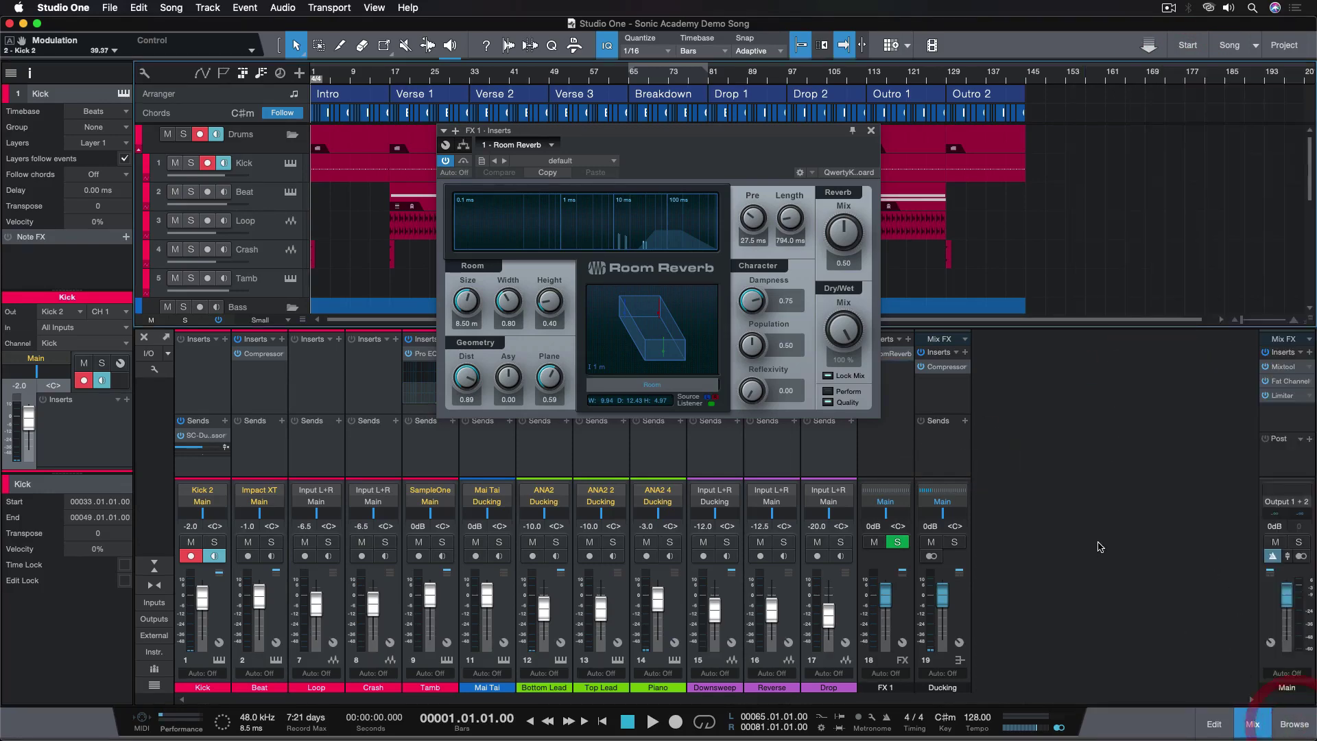
# Step: Rename the FX 1 channel to Reverb and close the Room Reverb plug-in window
pyautogui.doubleClick(889, 687)
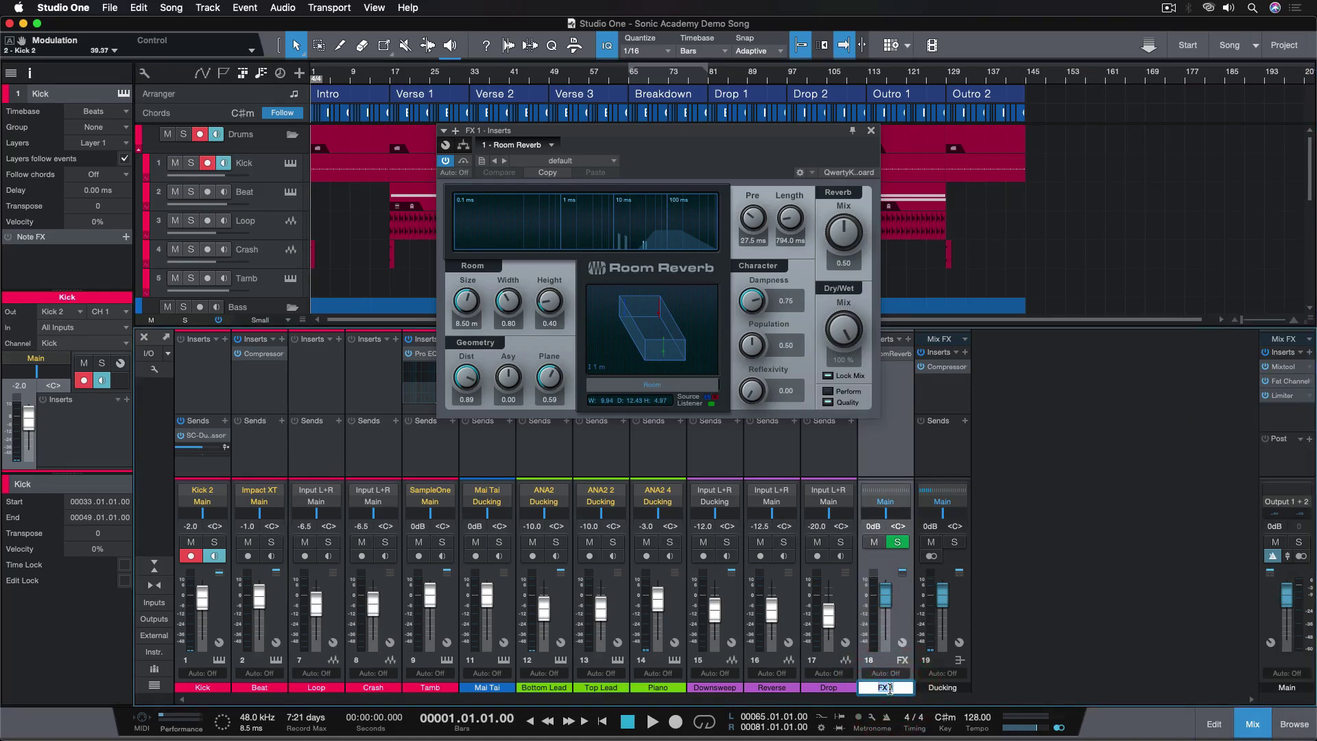
pyautogui.write('Reverb')
pyautogui.press('Return')
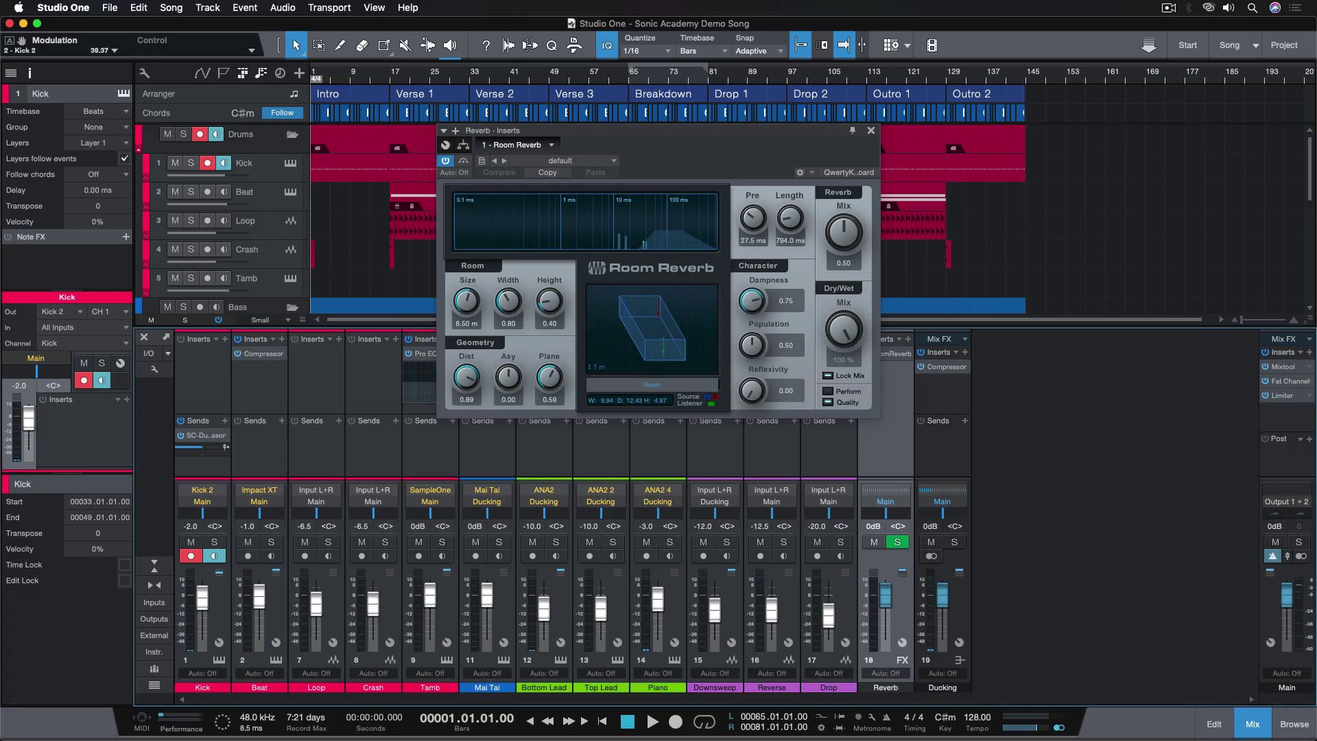
pyautogui.click(871, 130)
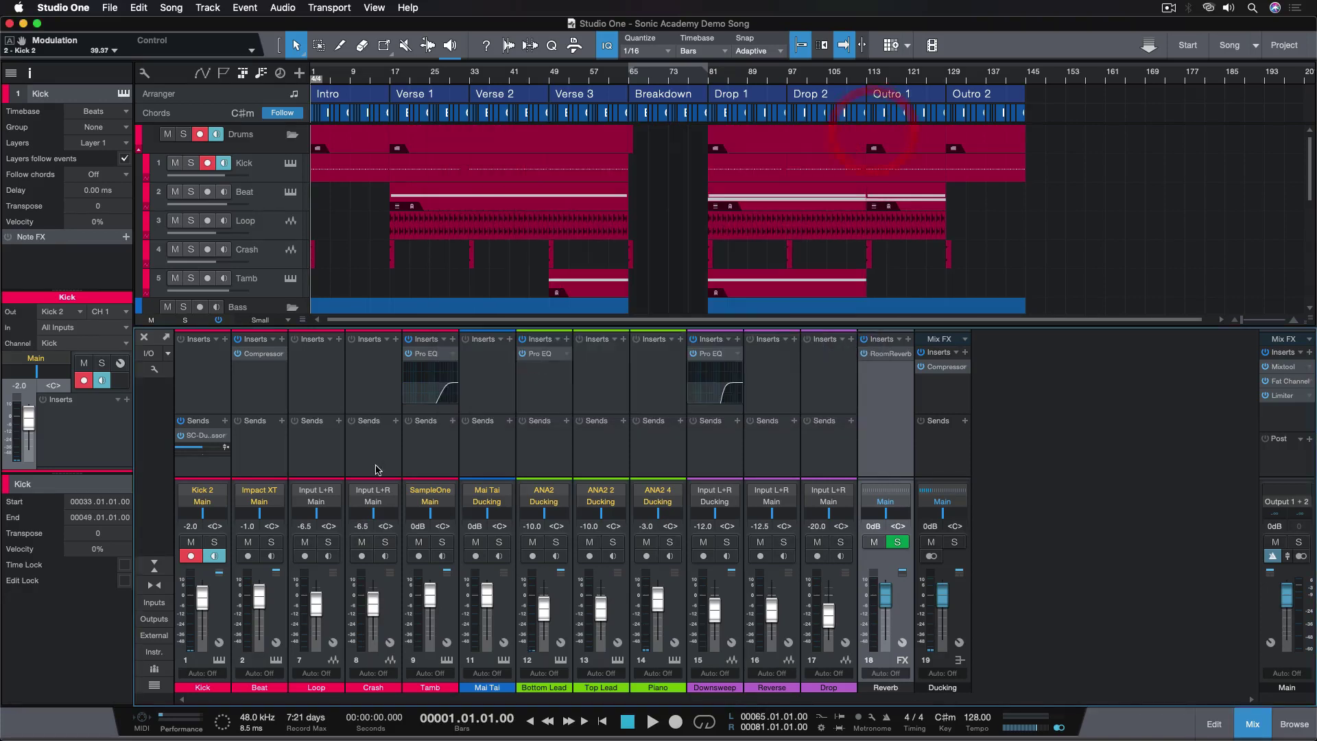
# Step: Add a send from the Loop channel to the Reverb FX channel
pyautogui.click(325, 458)
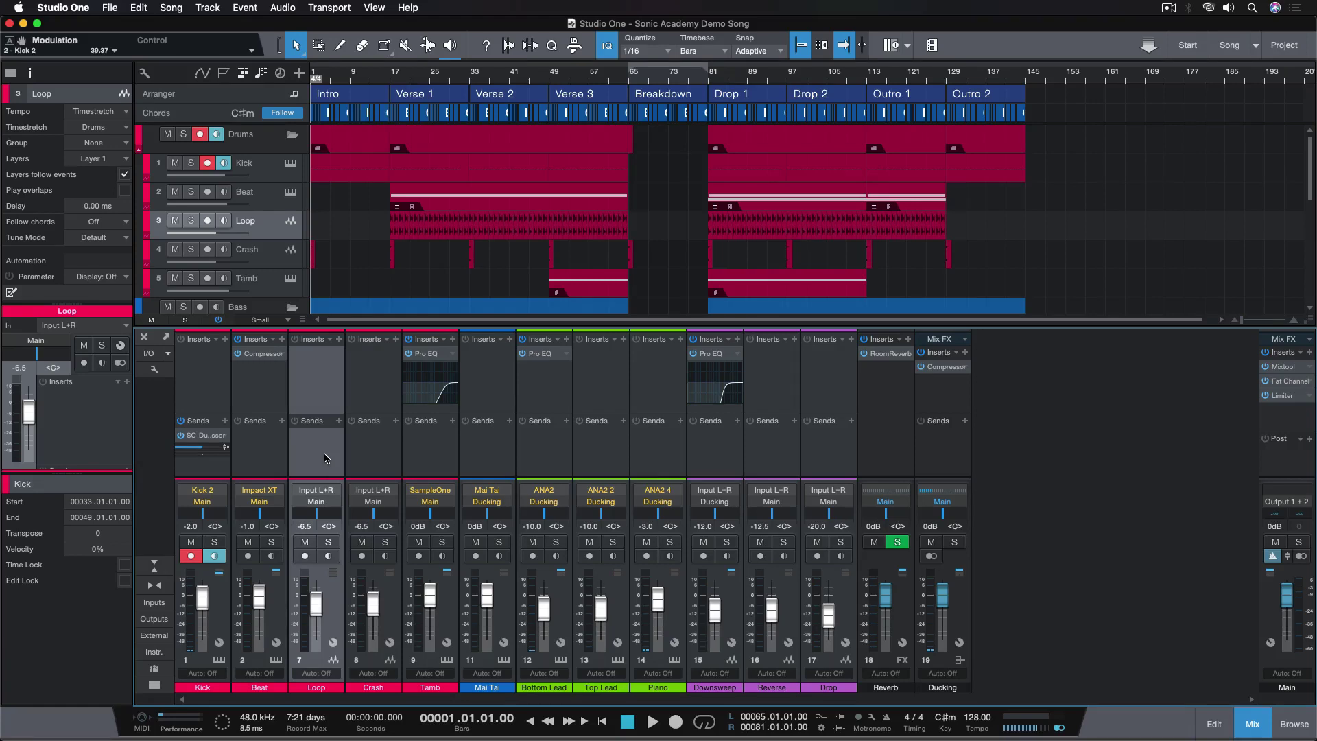
pyautogui.click(338, 421)
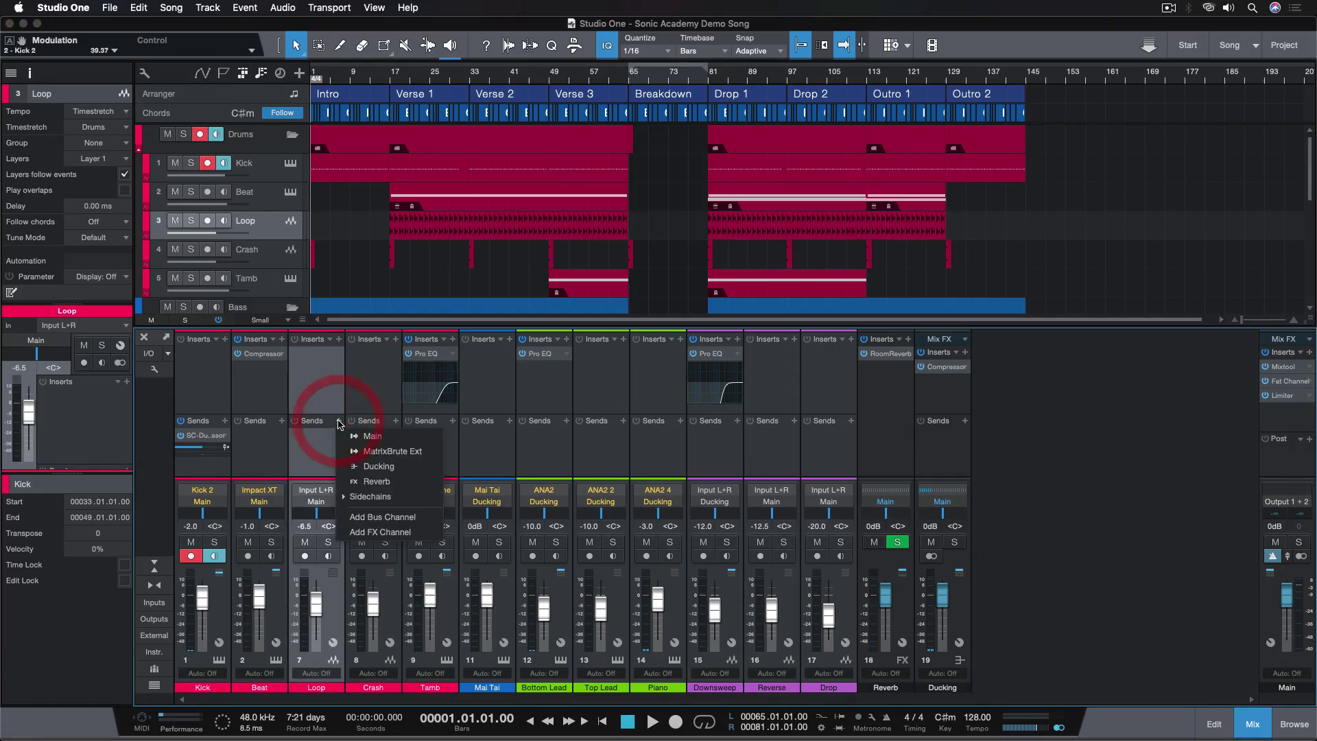
pyautogui.click(374, 481)
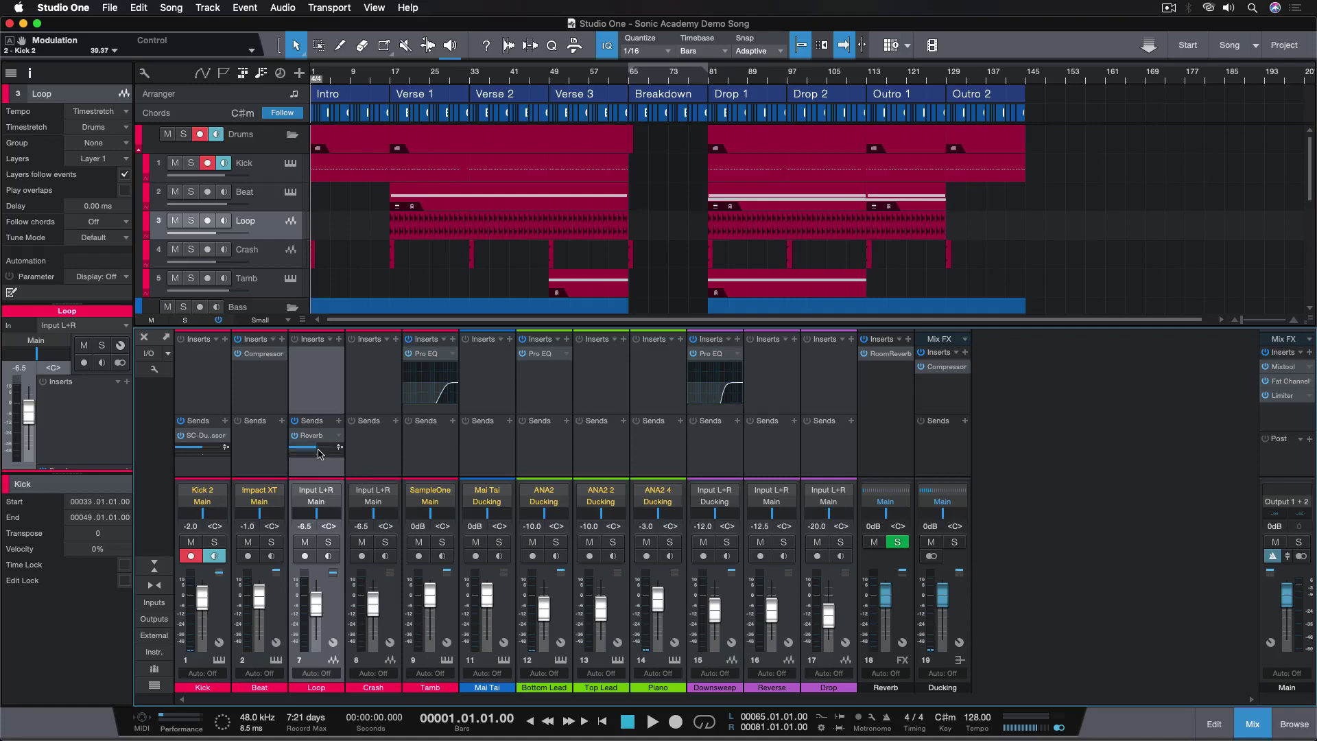
pyautogui.moveTo(318, 451)
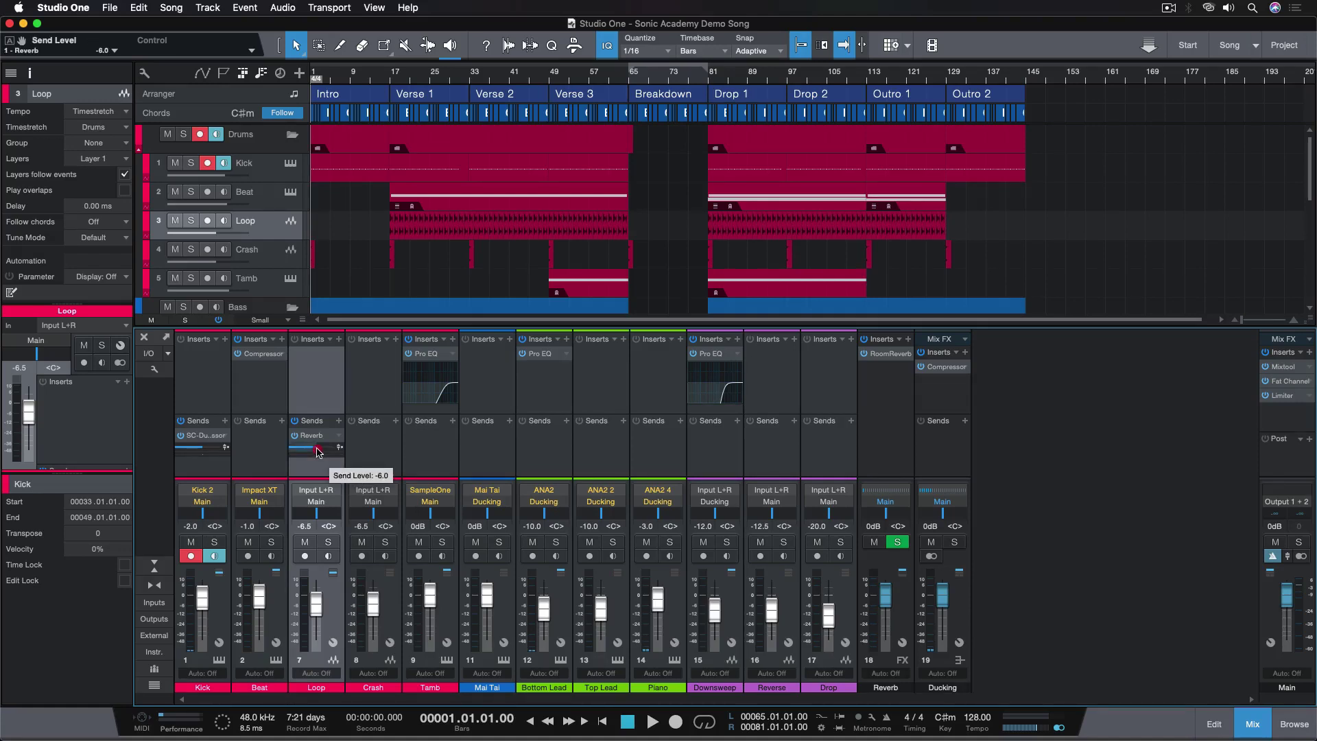
pyautogui.moveTo(318, 451)
pyautogui.mouseDown()
pyautogui.moveTo(303, 451)
pyautogui.moveTo(319, 456)
pyautogui.mouseUp()
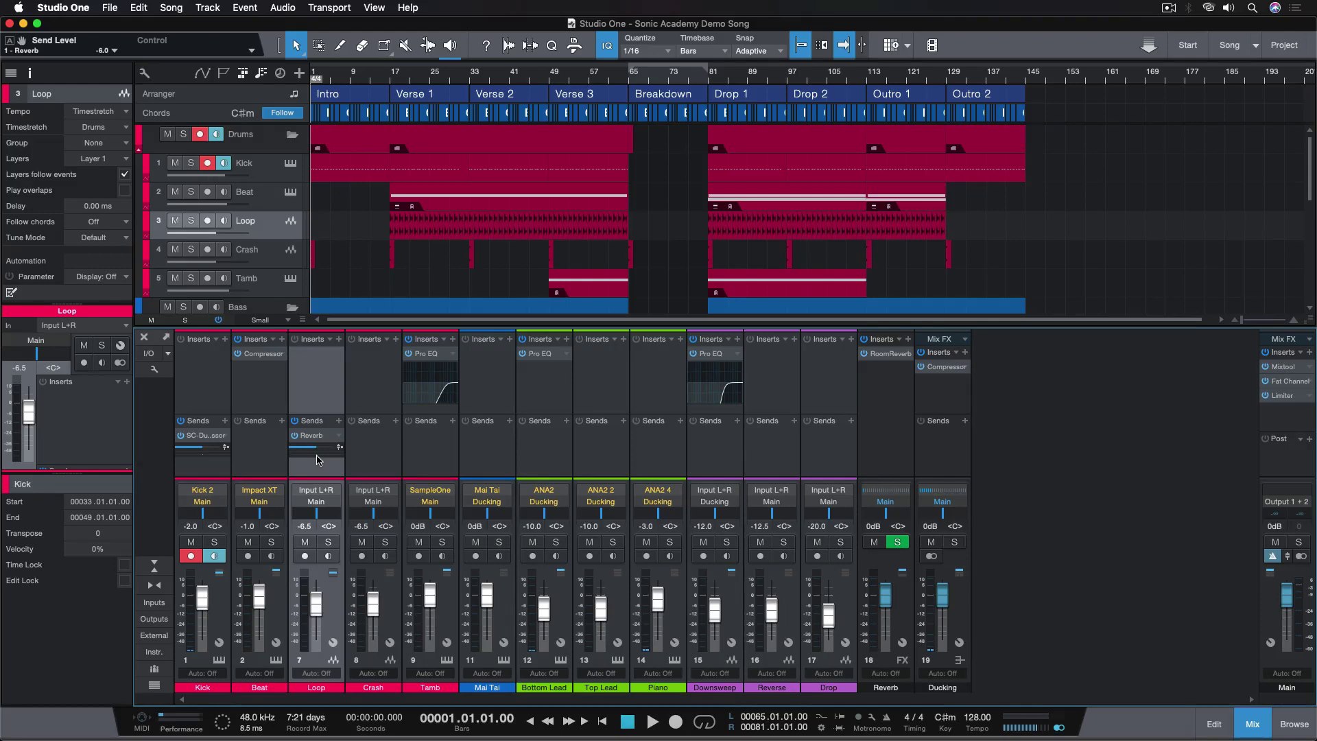
pyautogui.moveTo(317, 459)
pyautogui.mouseDown()
pyautogui.moveTo(331, 459)
pyautogui.moveTo(317, 459)
pyautogui.mouseUp()
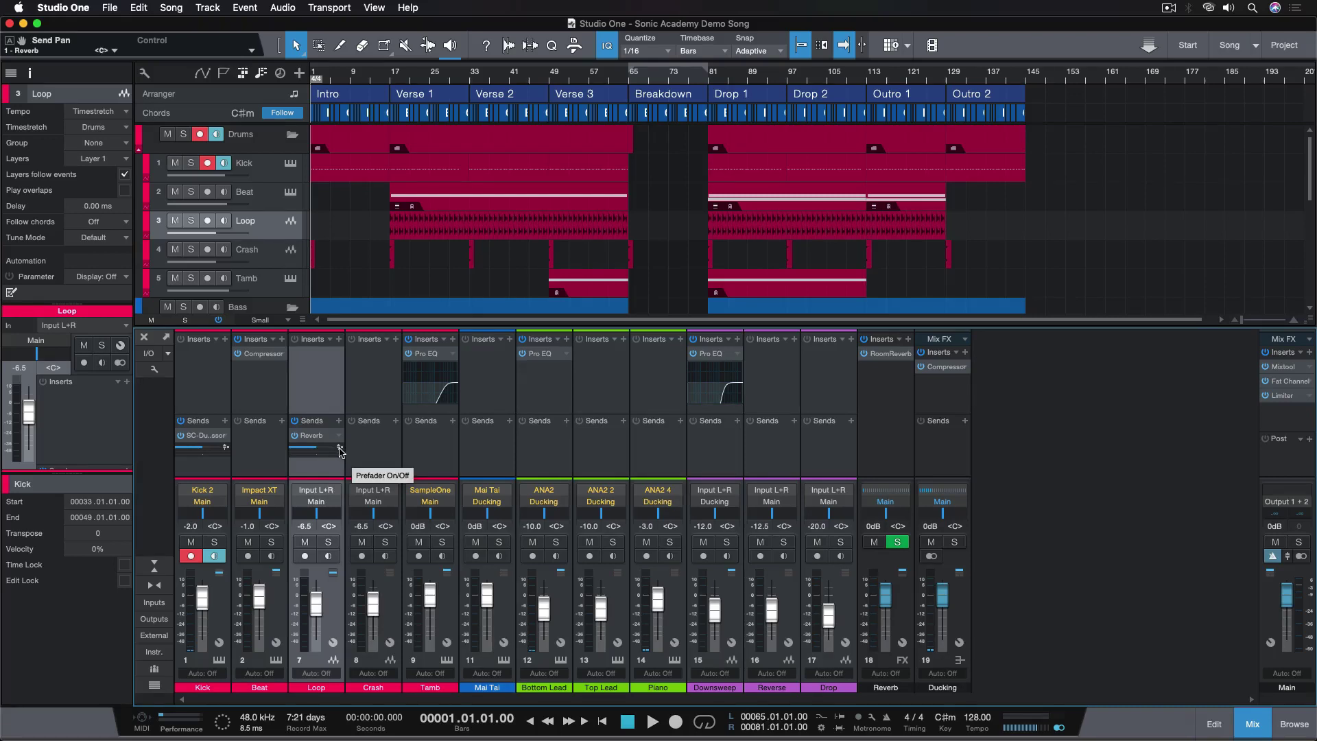
# Step: Try the Loop channel's Reverb send in pre-fader mode with the channel fader pulled all the way down
pyautogui.click(340, 448)
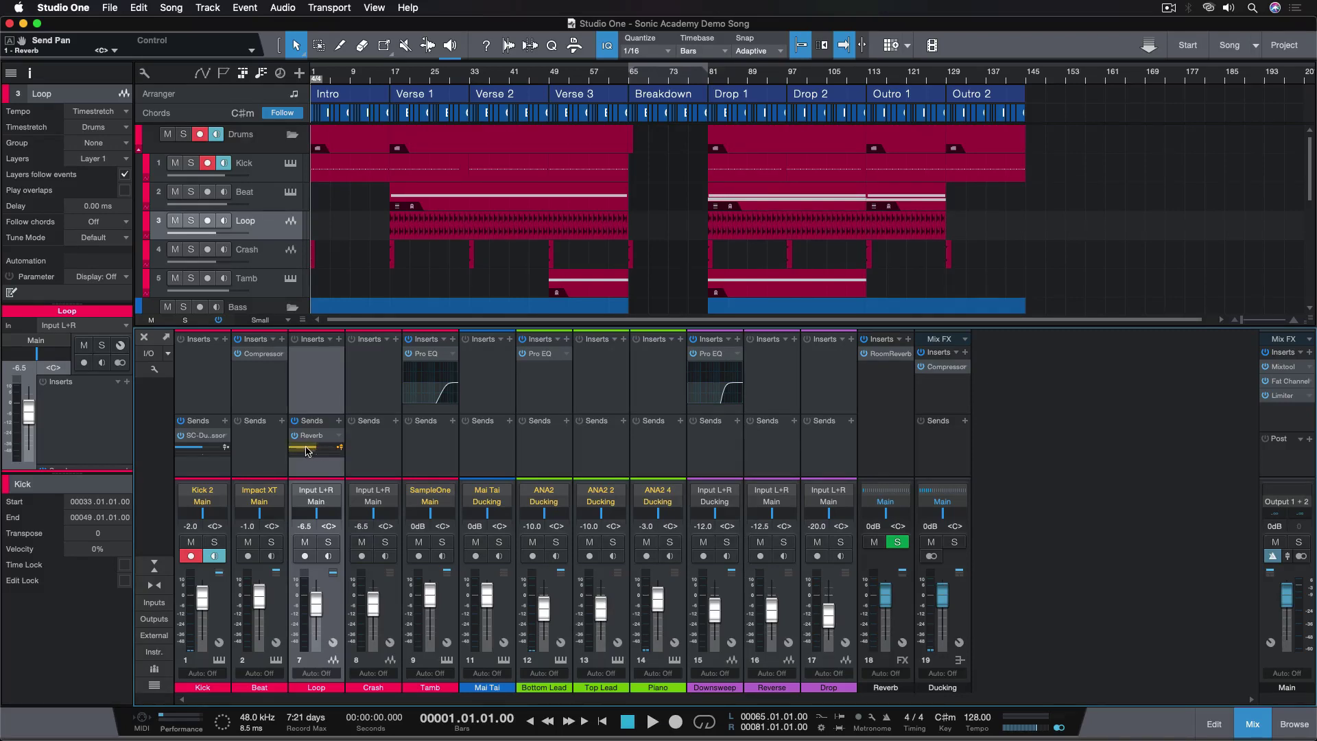
pyautogui.moveTo(310, 451)
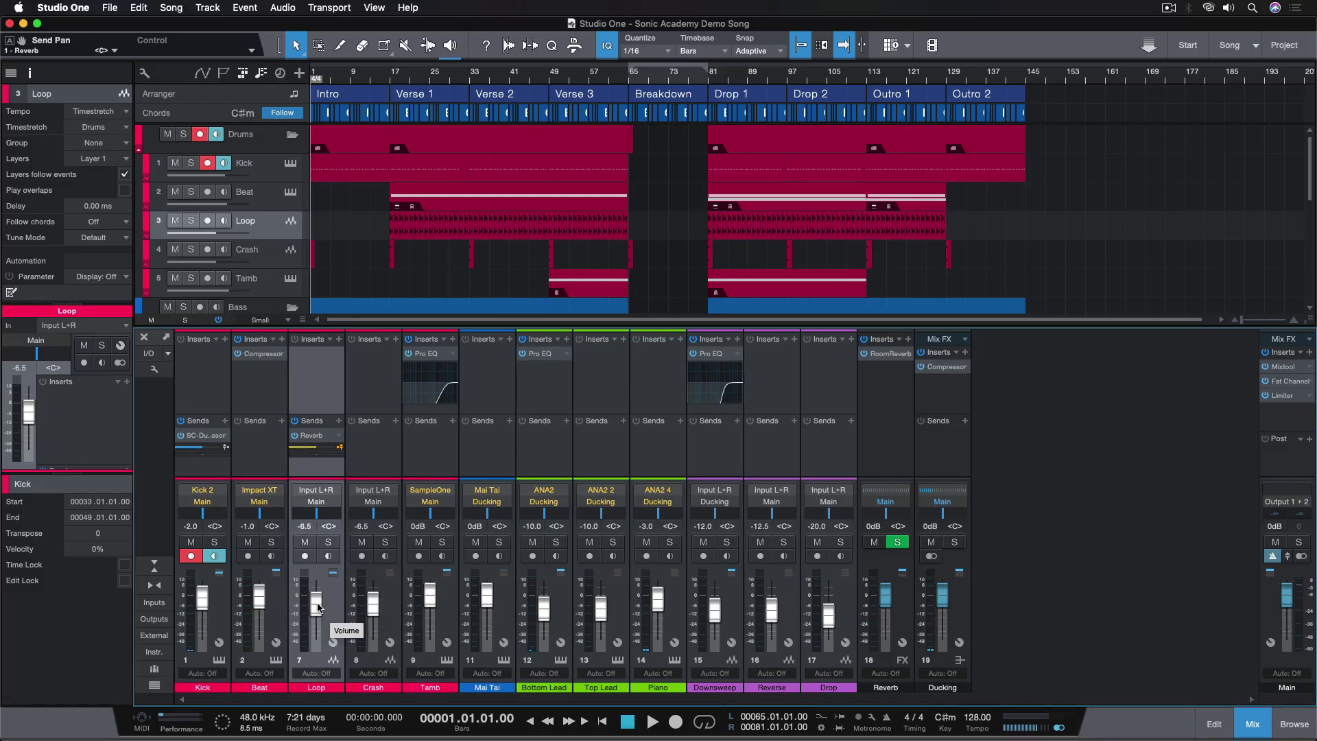
pyautogui.moveTo(318, 607); pyautogui.dragTo(319, 667)
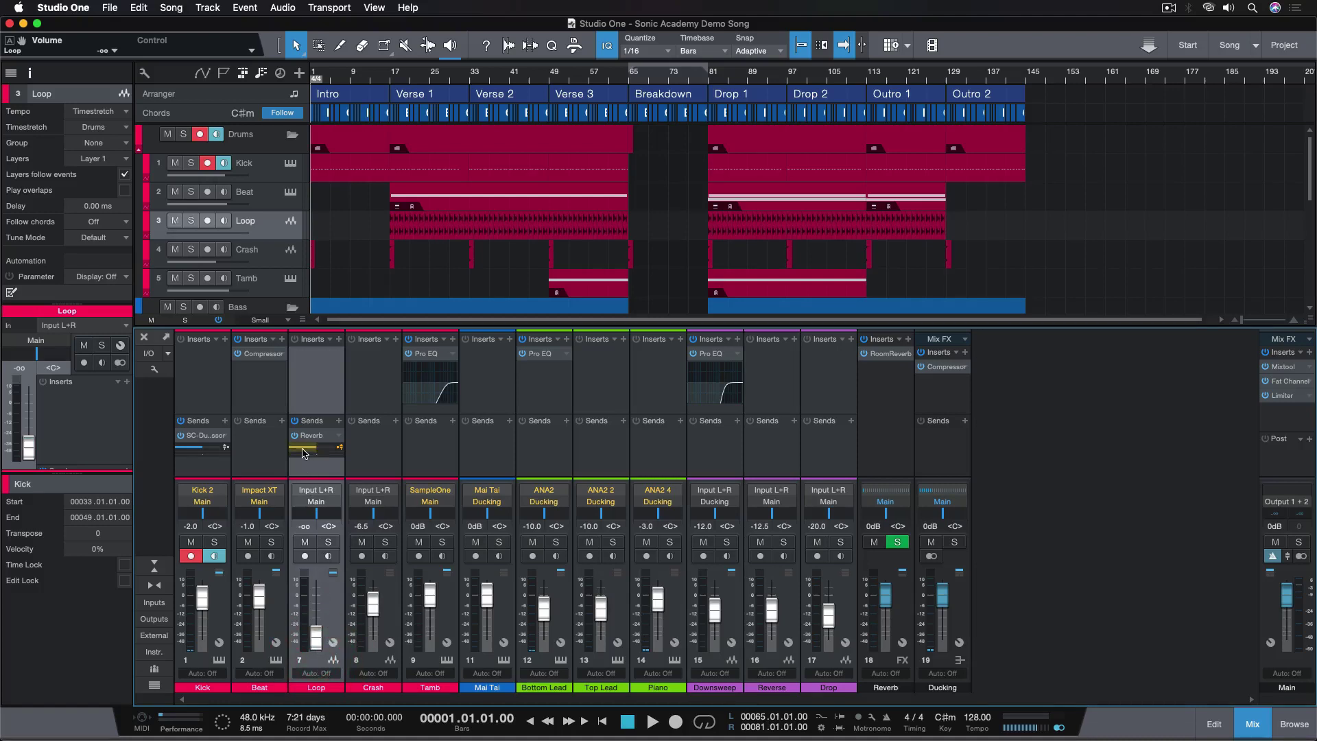
pyautogui.moveTo(312, 452)
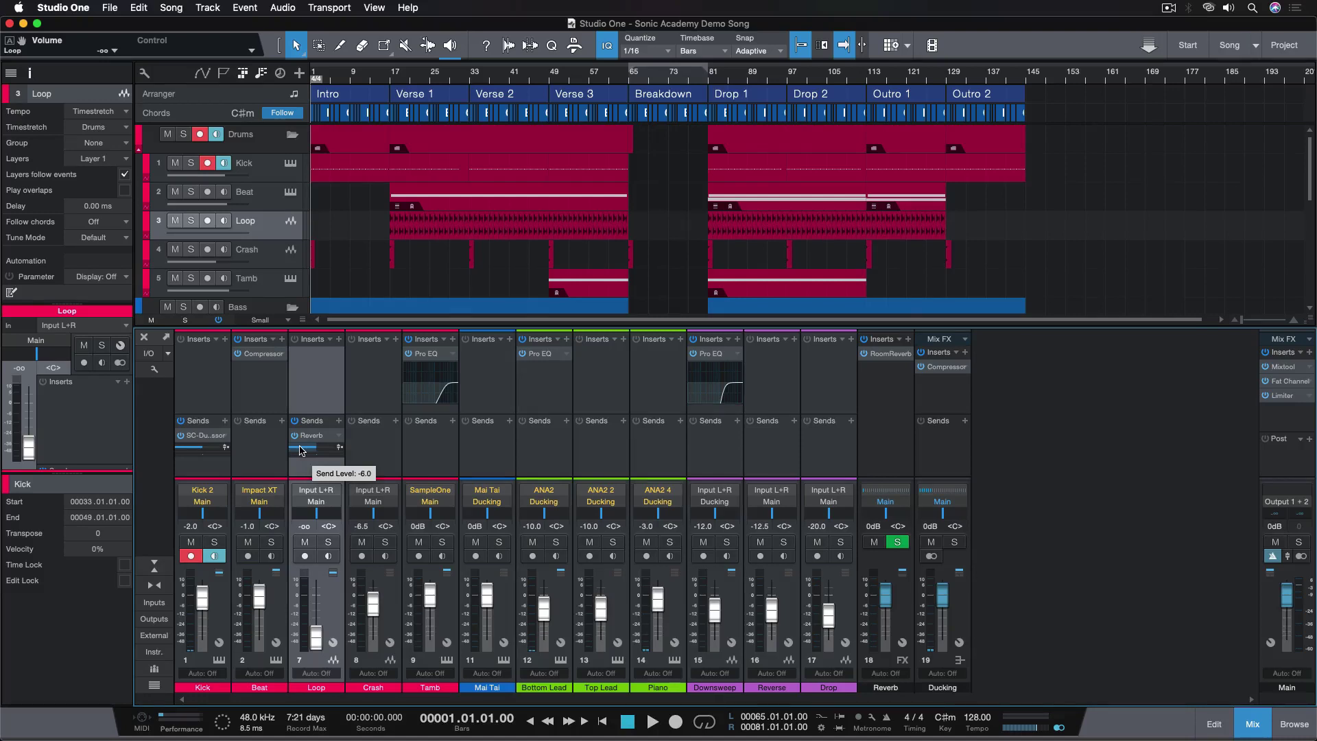
pyautogui.moveTo(316, 636)
pyautogui.mouseDown()
pyautogui.moveTo(316, 603)
pyautogui.moveTo(317, 657)
pyautogui.mouseUp()
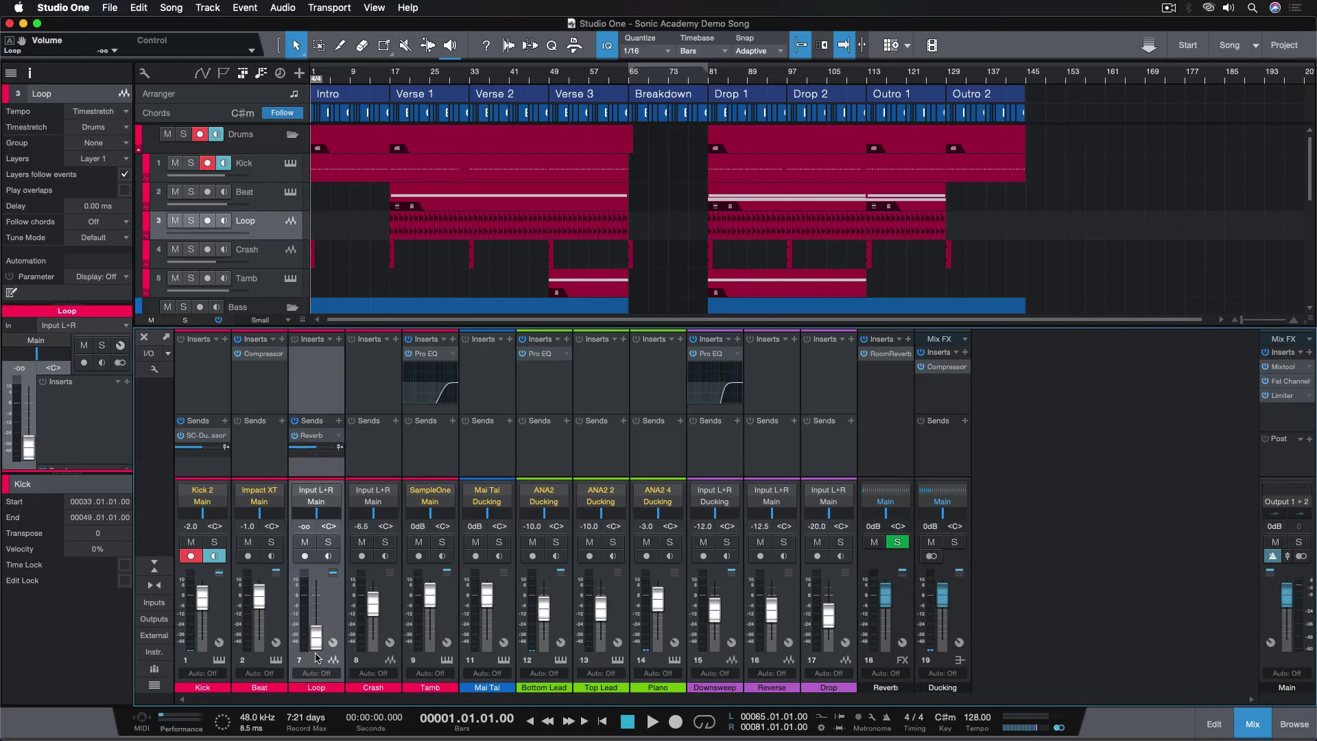
# Step: Set the Loop channel's volume to 0 dB
pyautogui.click(304, 526)
pyautogui.write('0')
pyautogui.press('Return')
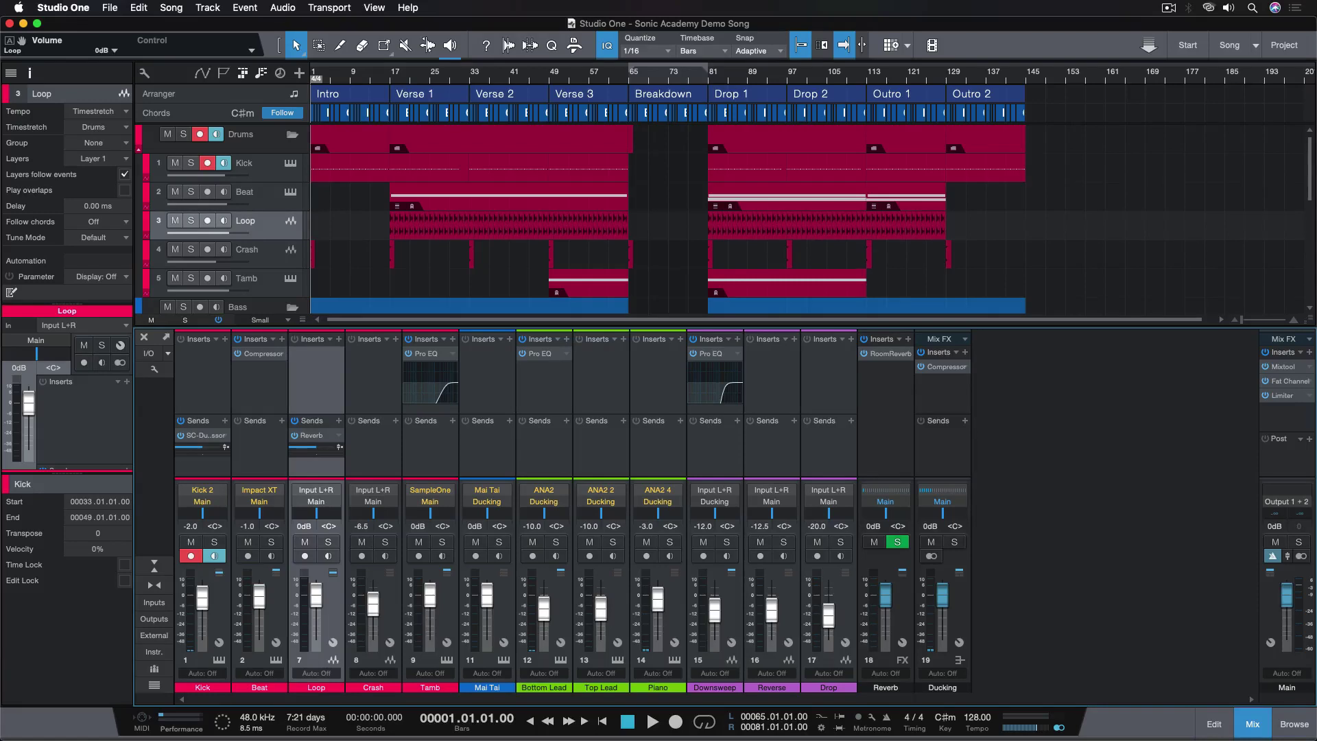
# Step: Add Beat Delay from the effects browser to the Crash channel's sends so it gets its own FX channel
pyautogui.click(1293, 724)
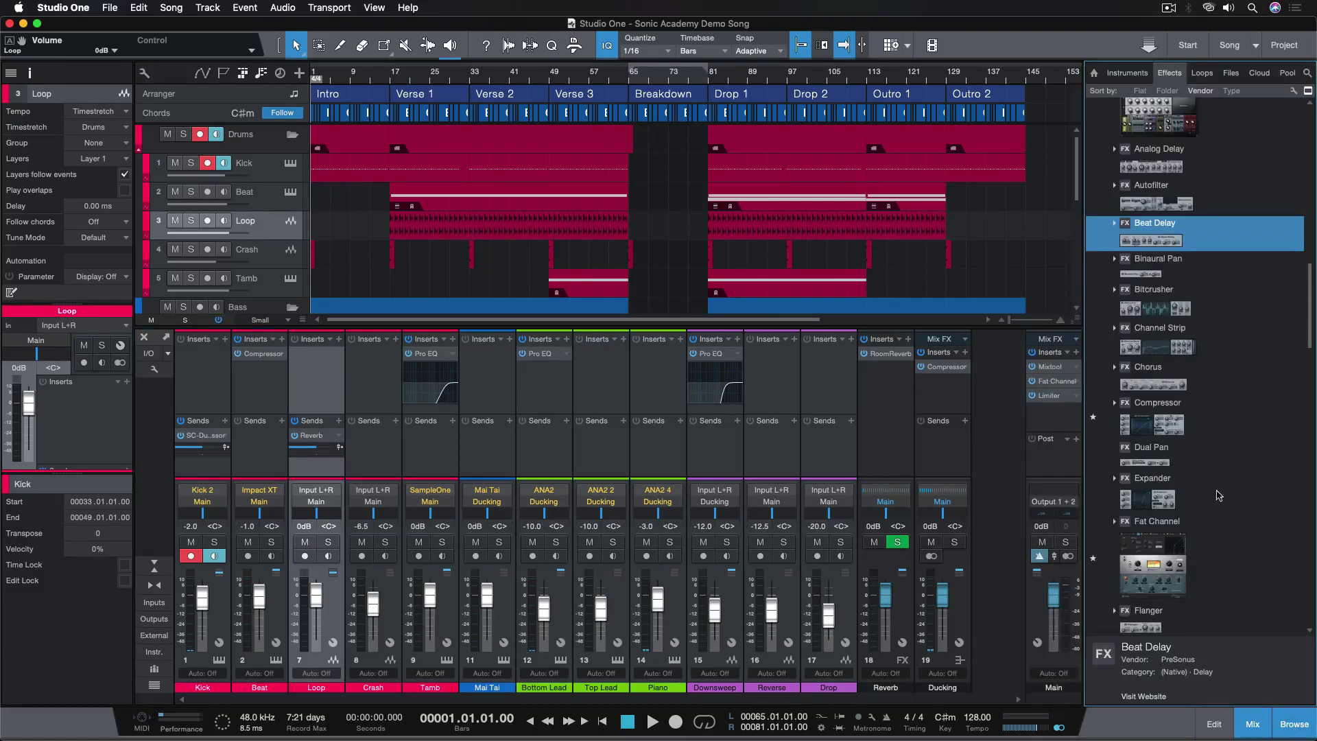
pyautogui.click(1143, 237)
pyautogui.moveTo(1145, 239); pyautogui.dragTo(376, 456)
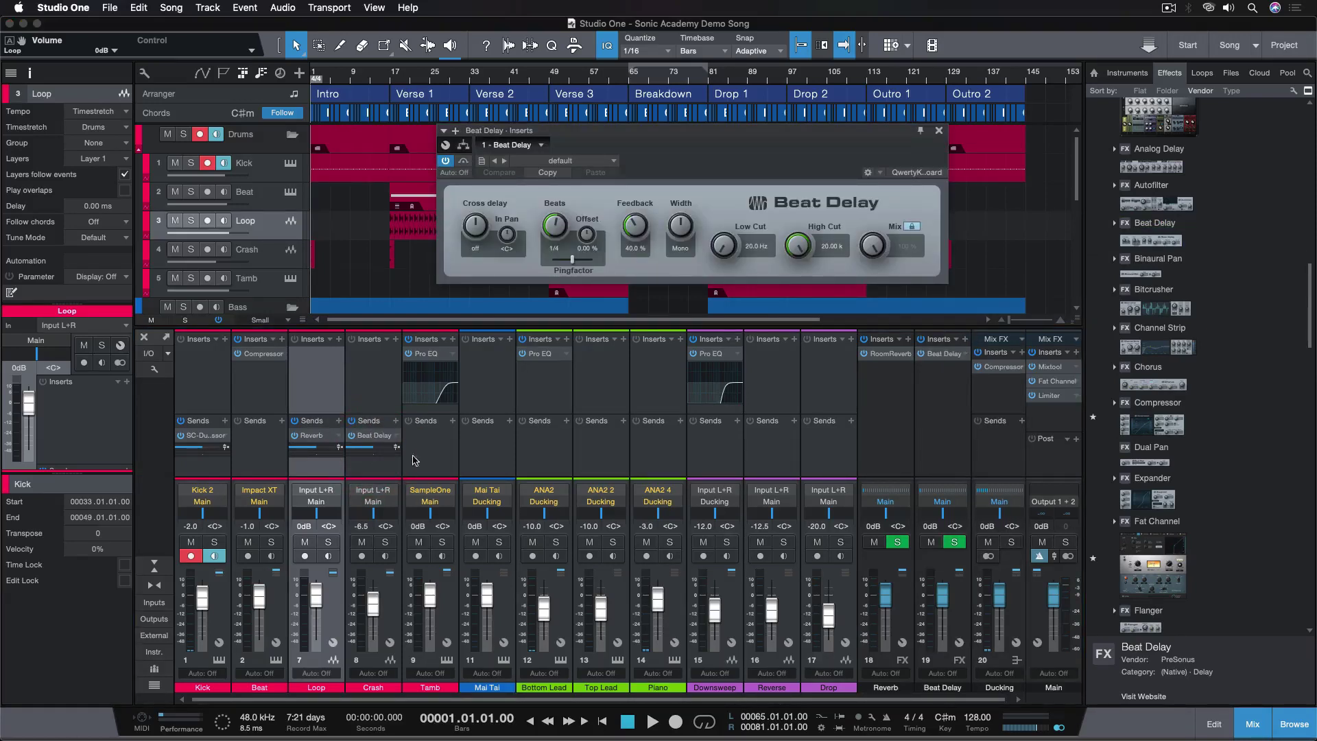
# Step: Select the Bottom Lead, Top Lead and Piano channels together and add Autofilter from the effects browser to their sends
pyautogui.click(944, 444)
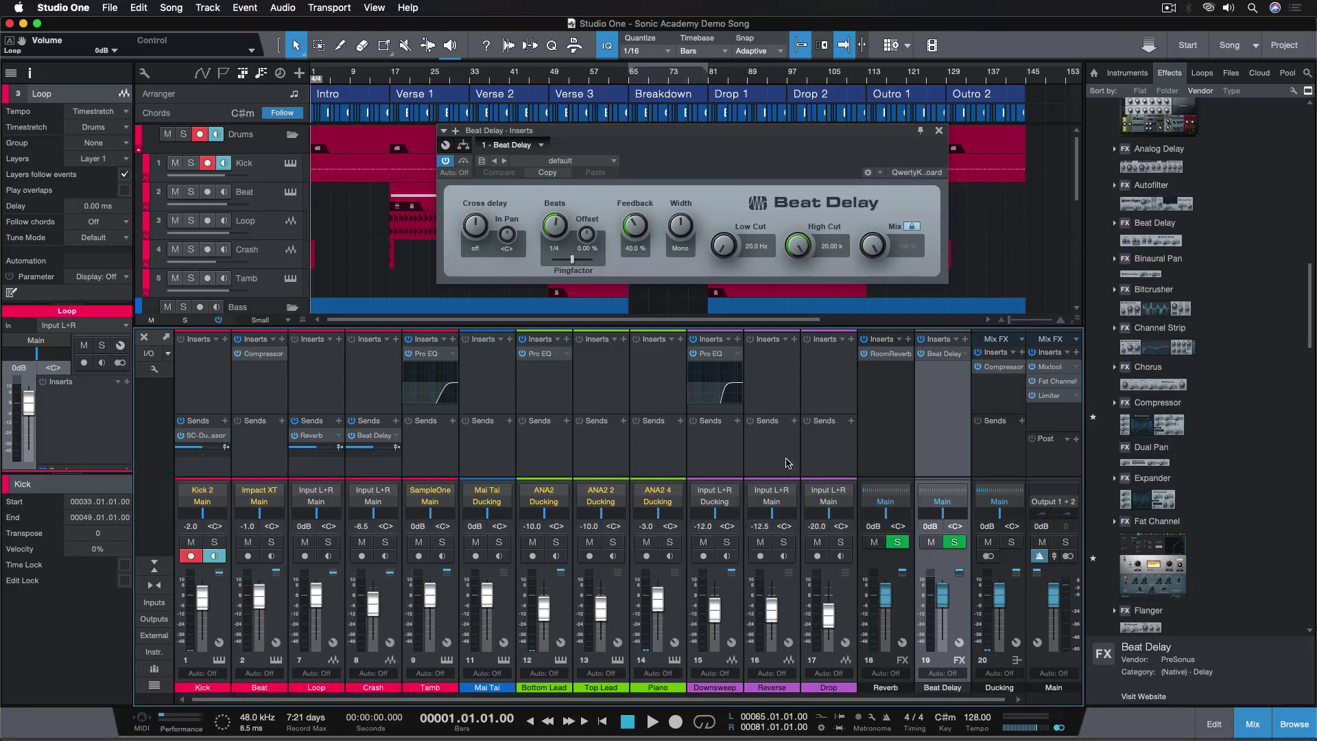
pyautogui.click(557, 466)
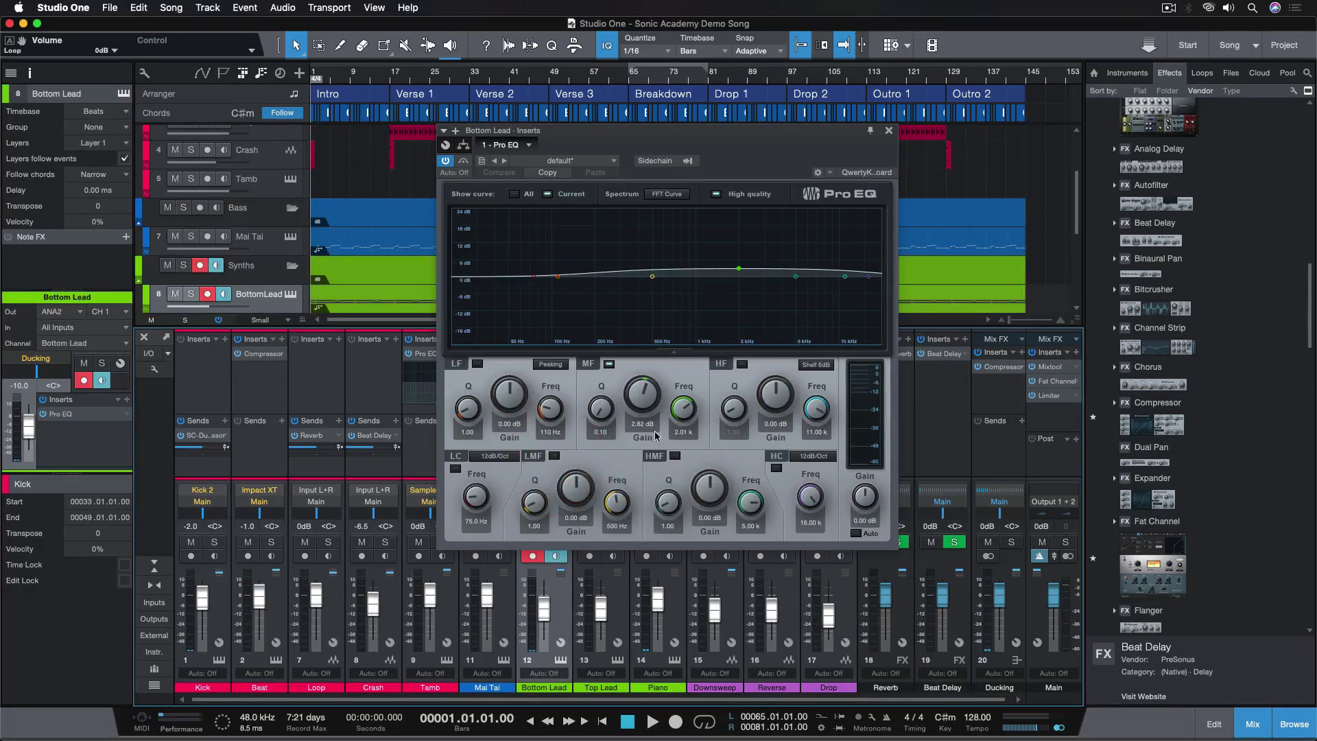
pyautogui.click(888, 130)
pyautogui.click(668, 468)
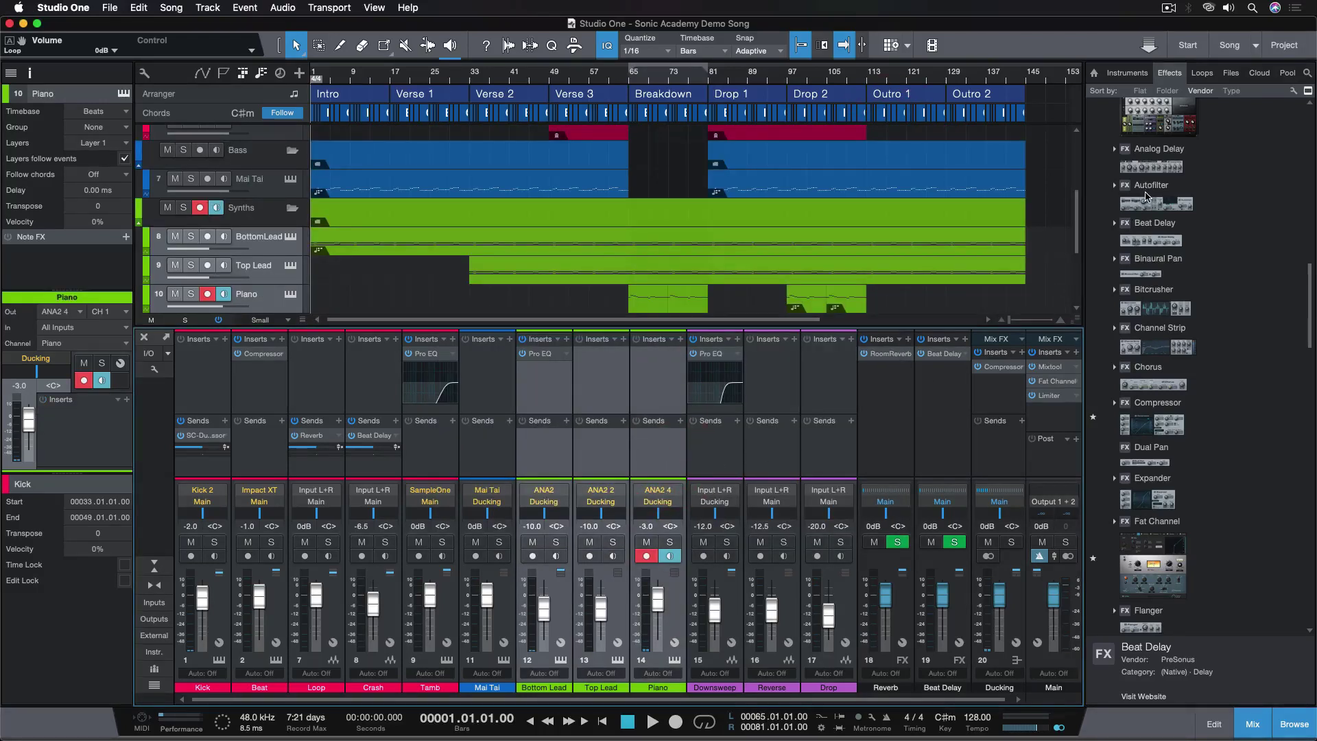
pyautogui.moveTo(1144, 191); pyautogui.dragTo(660, 454)
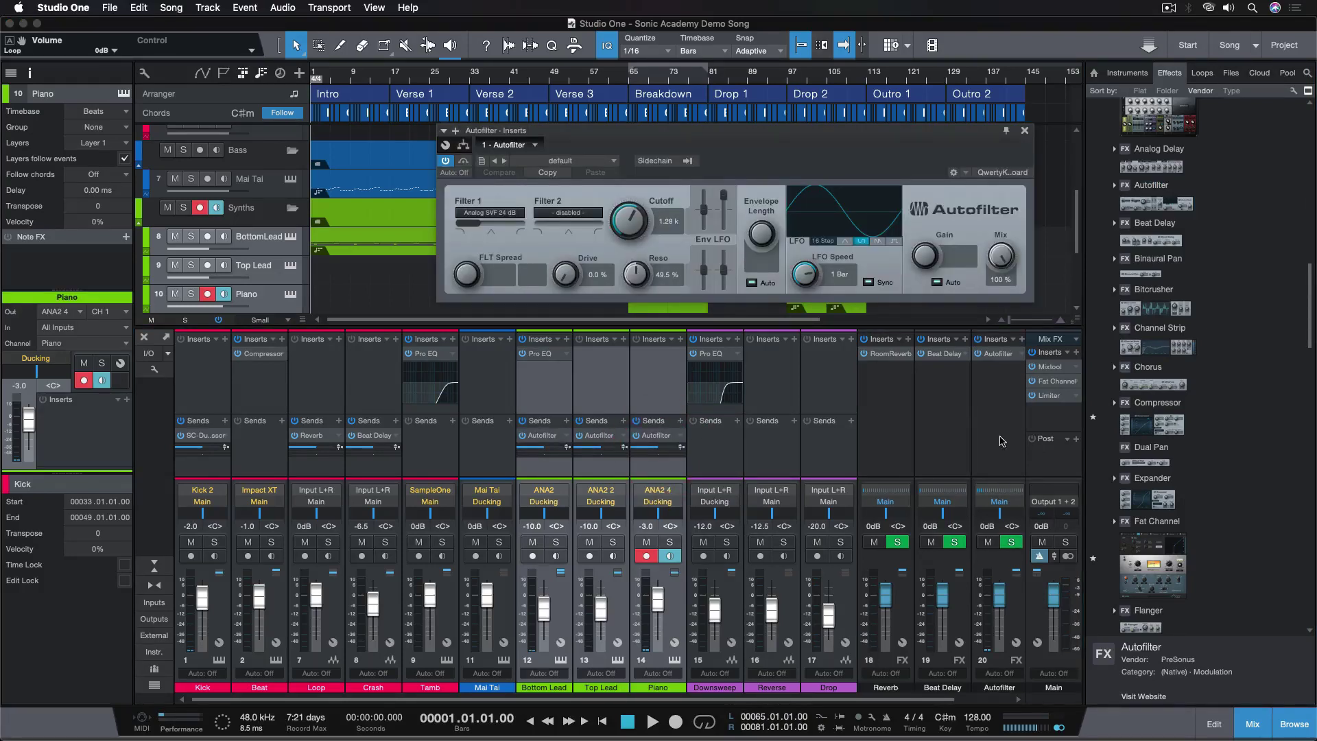
# Step: Select the Mai Tai, Tamb and Beat channels together and add a send to the Reverb FX channel on all three
pyautogui.click(486, 451)
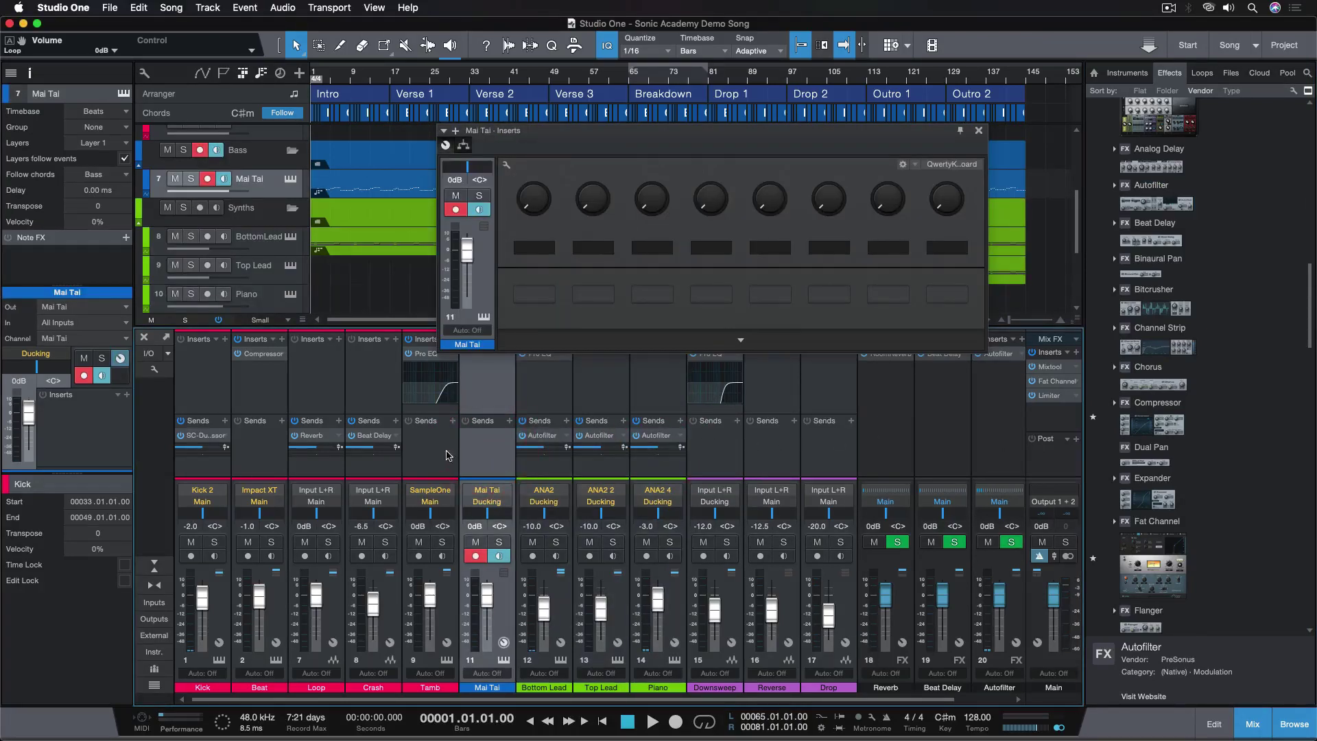
pyautogui.click(439, 455)
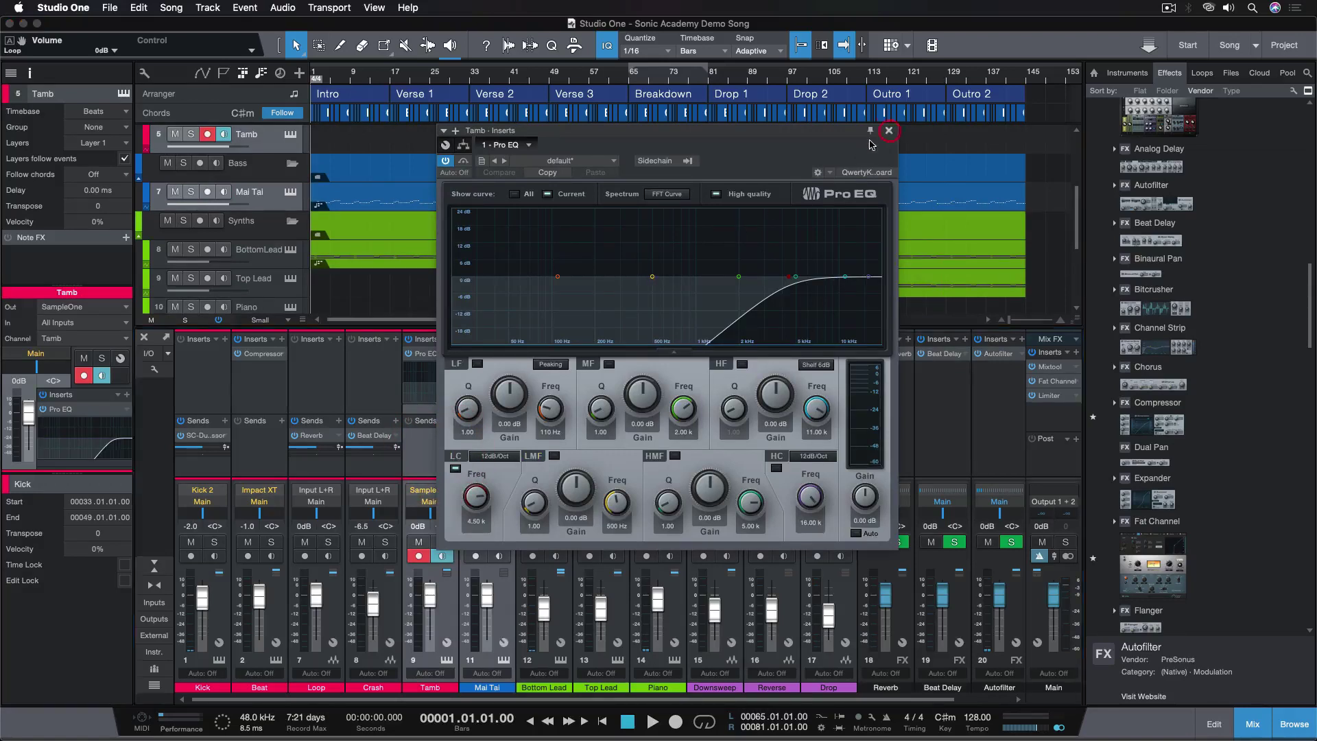
pyautogui.click(889, 130)
pyautogui.click(273, 464)
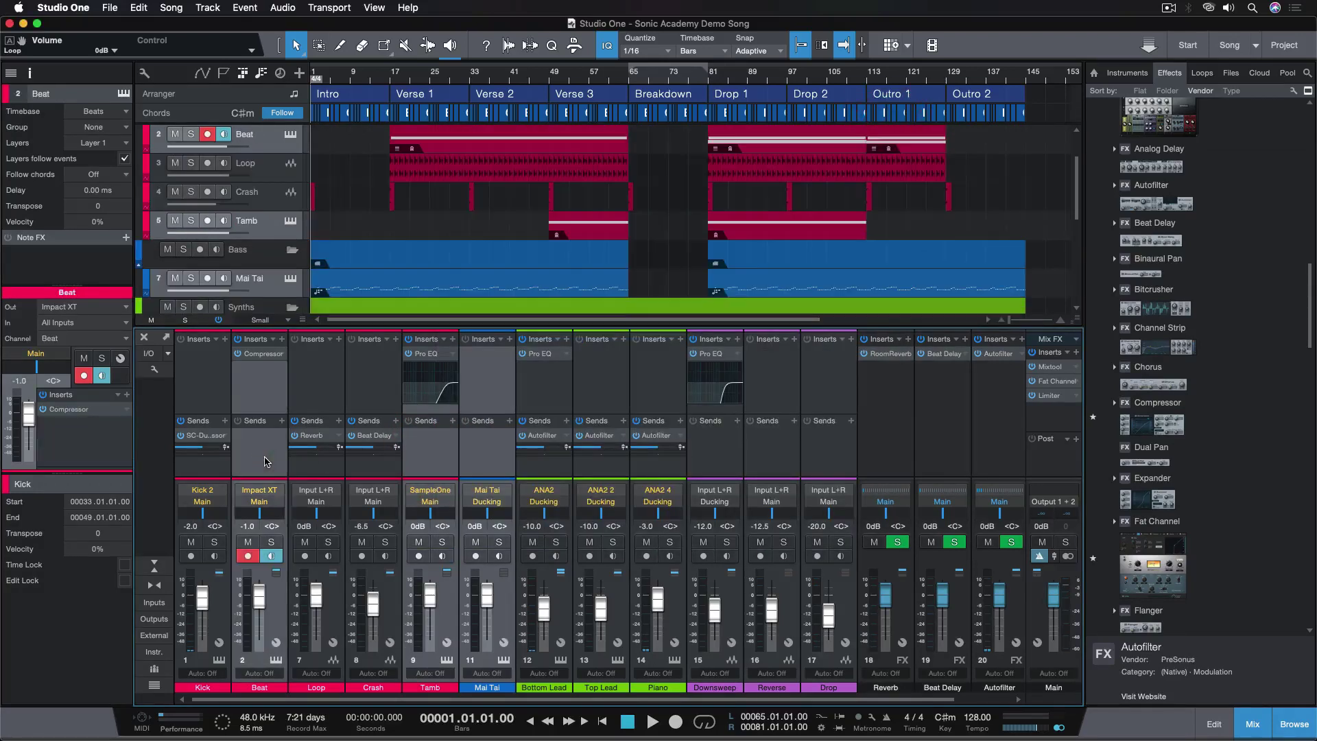
pyautogui.click(284, 420)
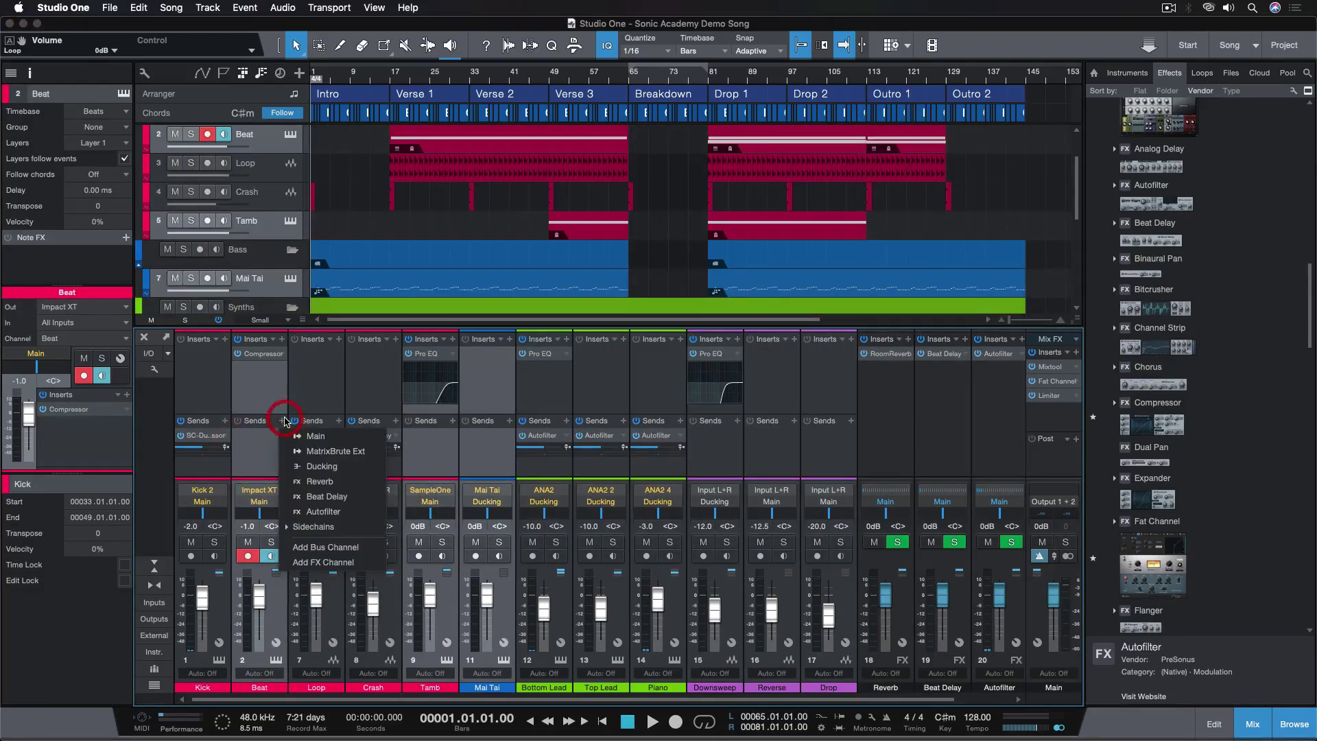
pyautogui.click(306, 480)
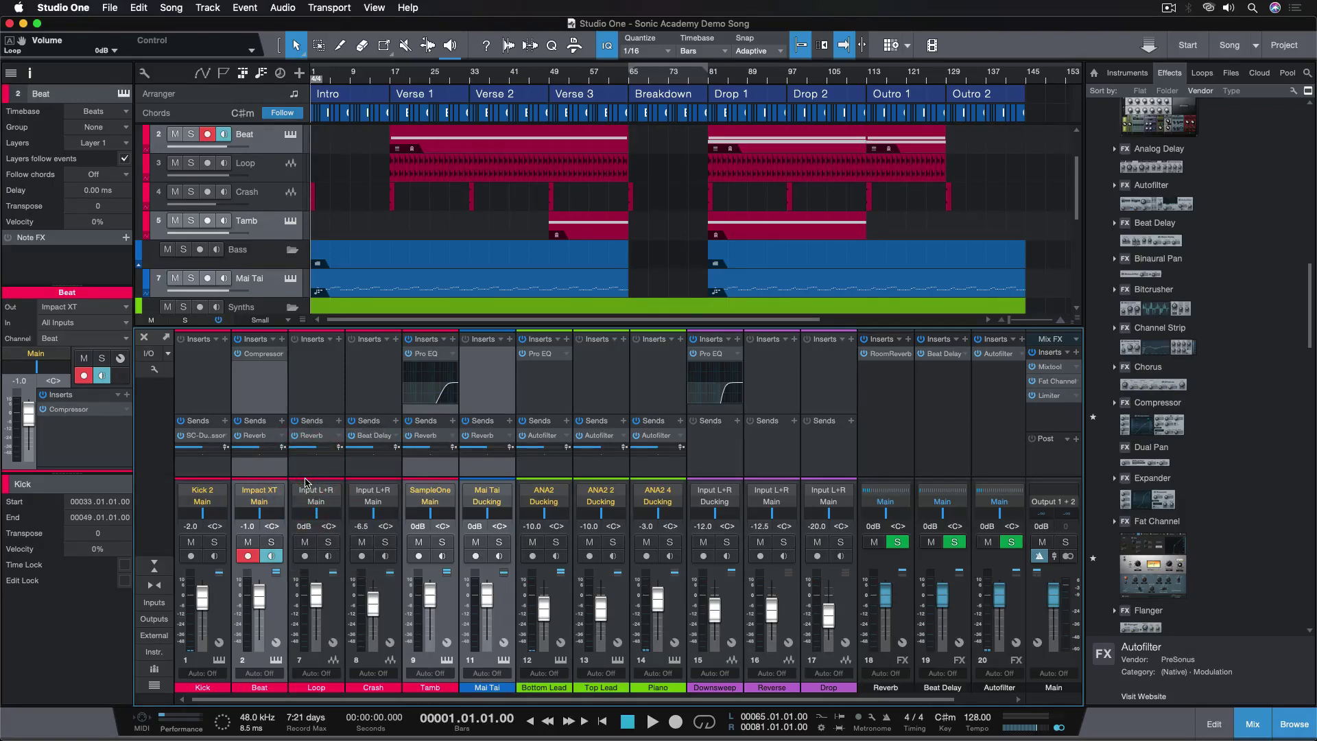